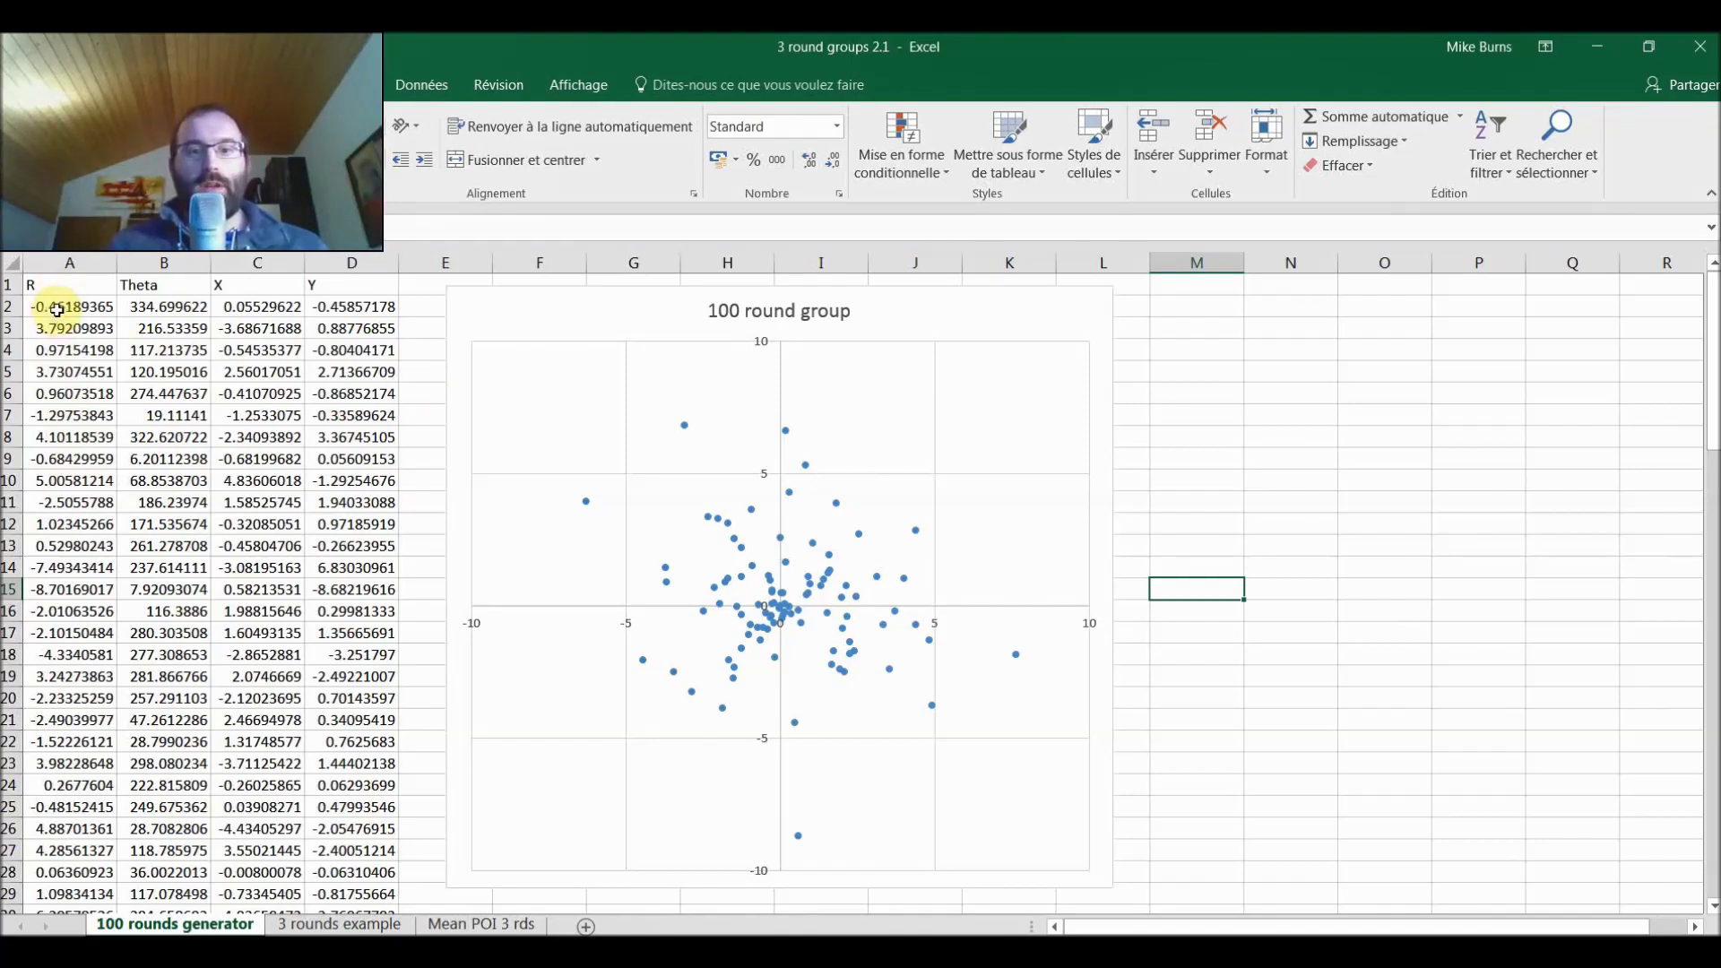
# Inspect the formulas behind the first R, Theta and X values
pyautogui.click(95, 310)
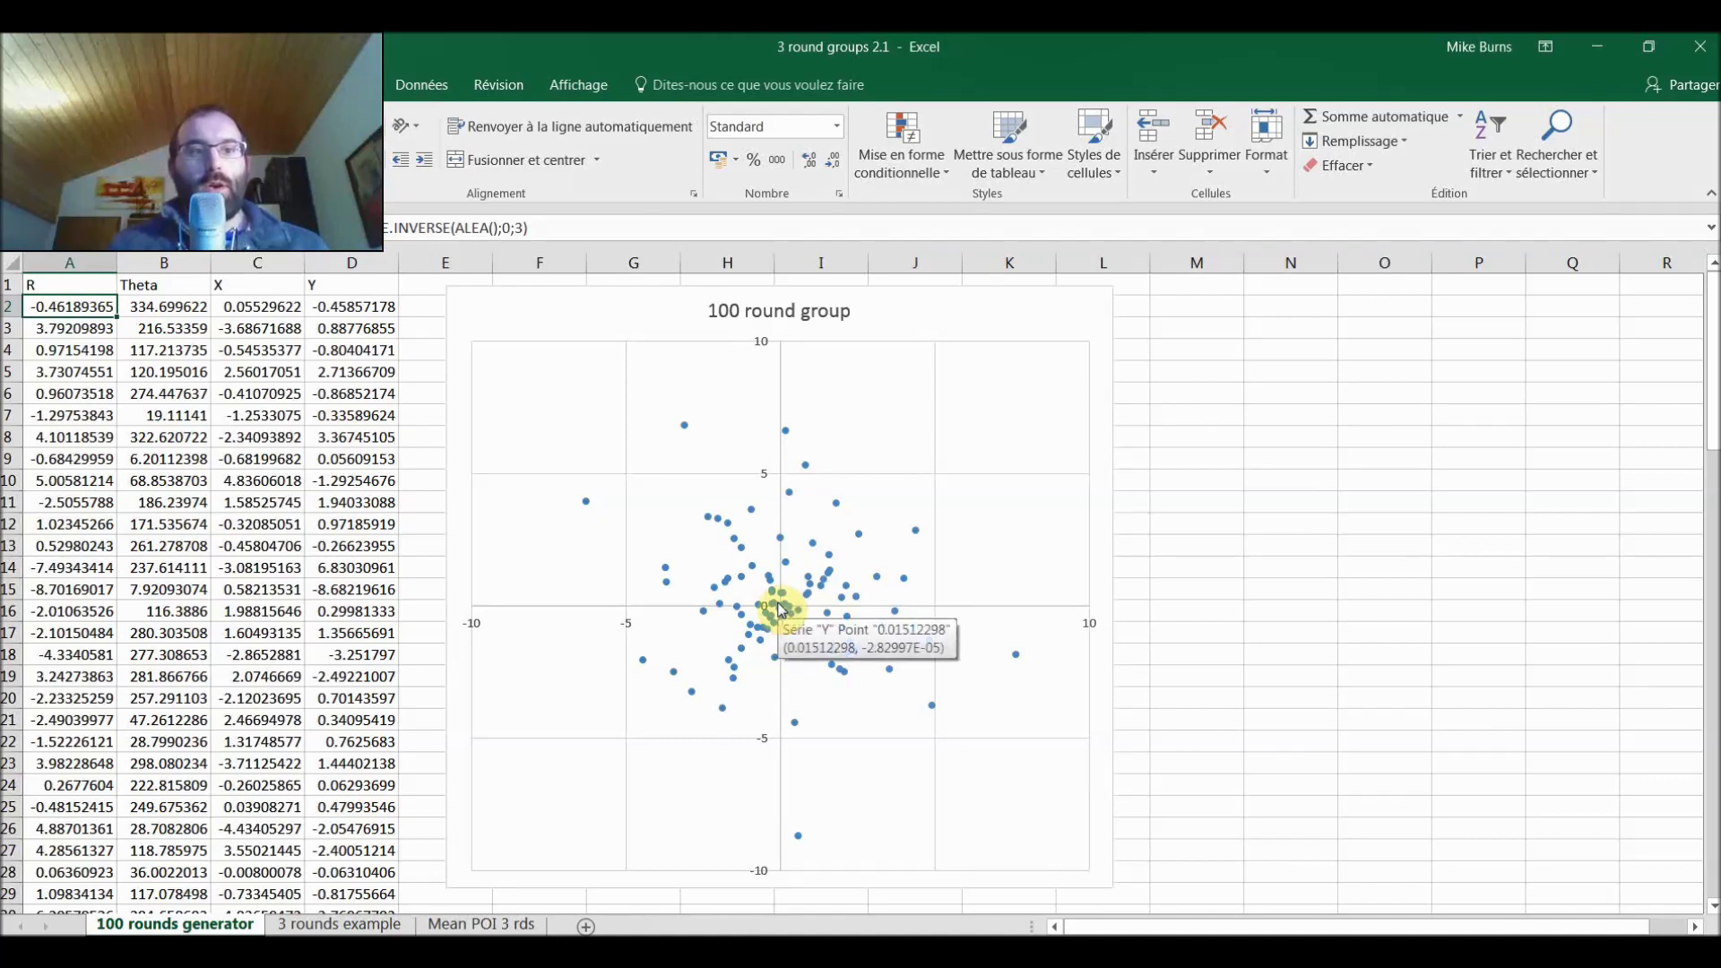
pyautogui.click(151, 309)
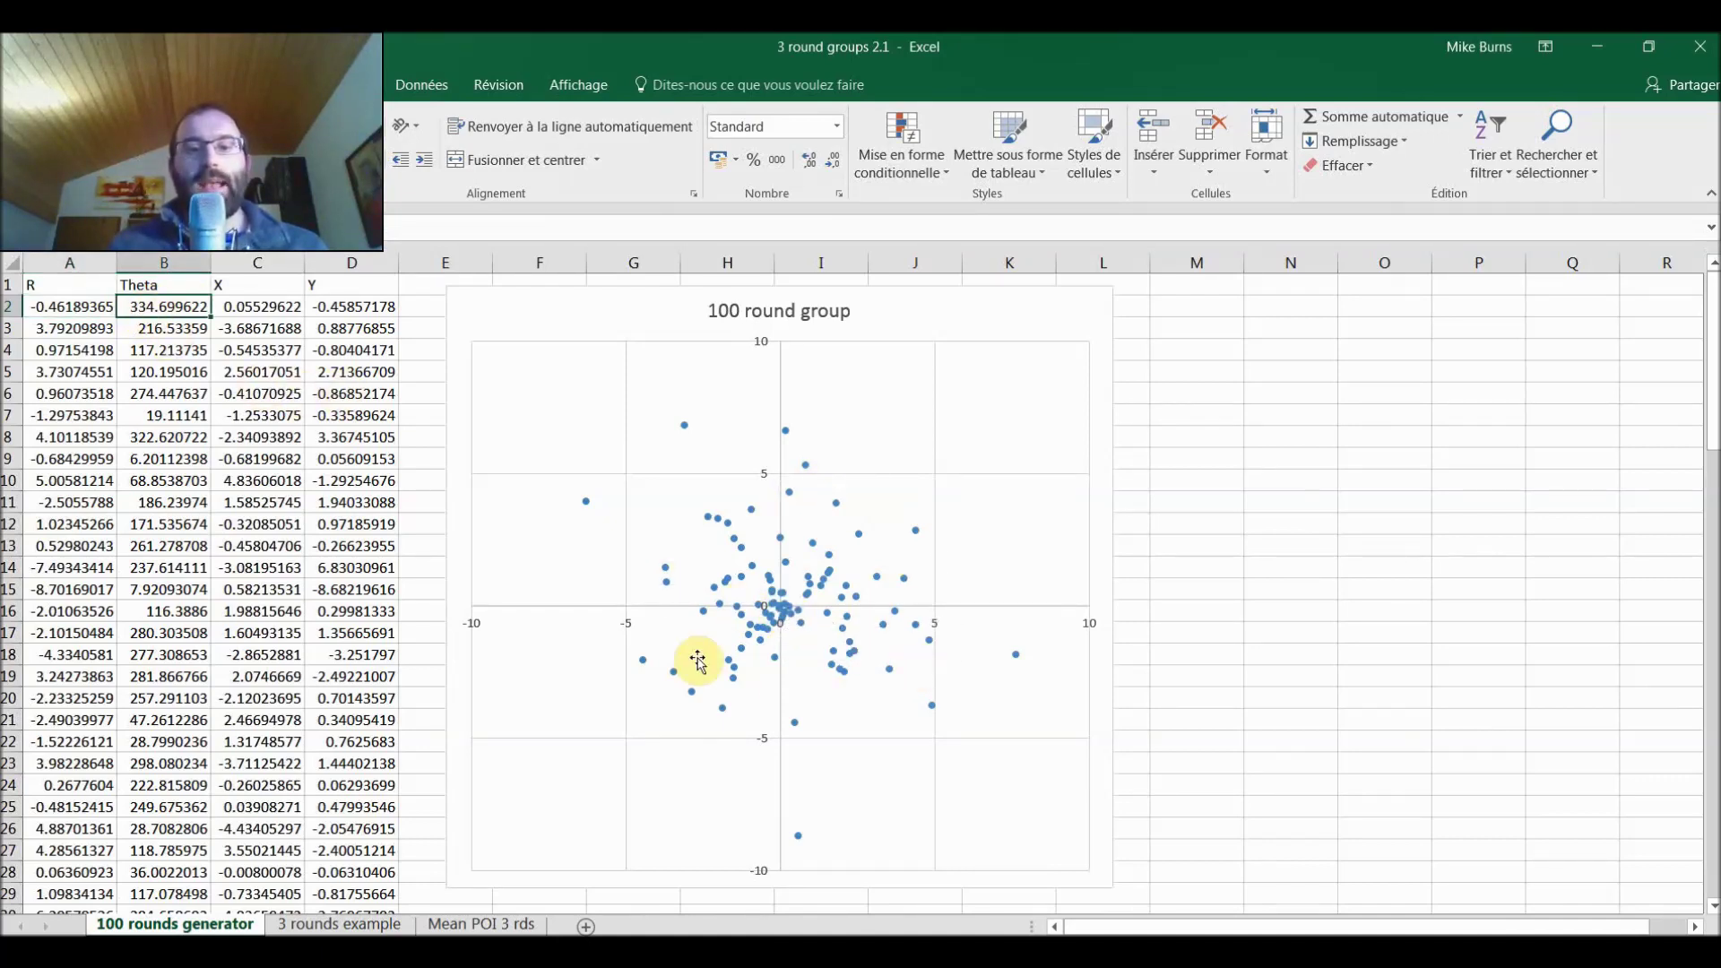
pyautogui.moveTo(792, 598)
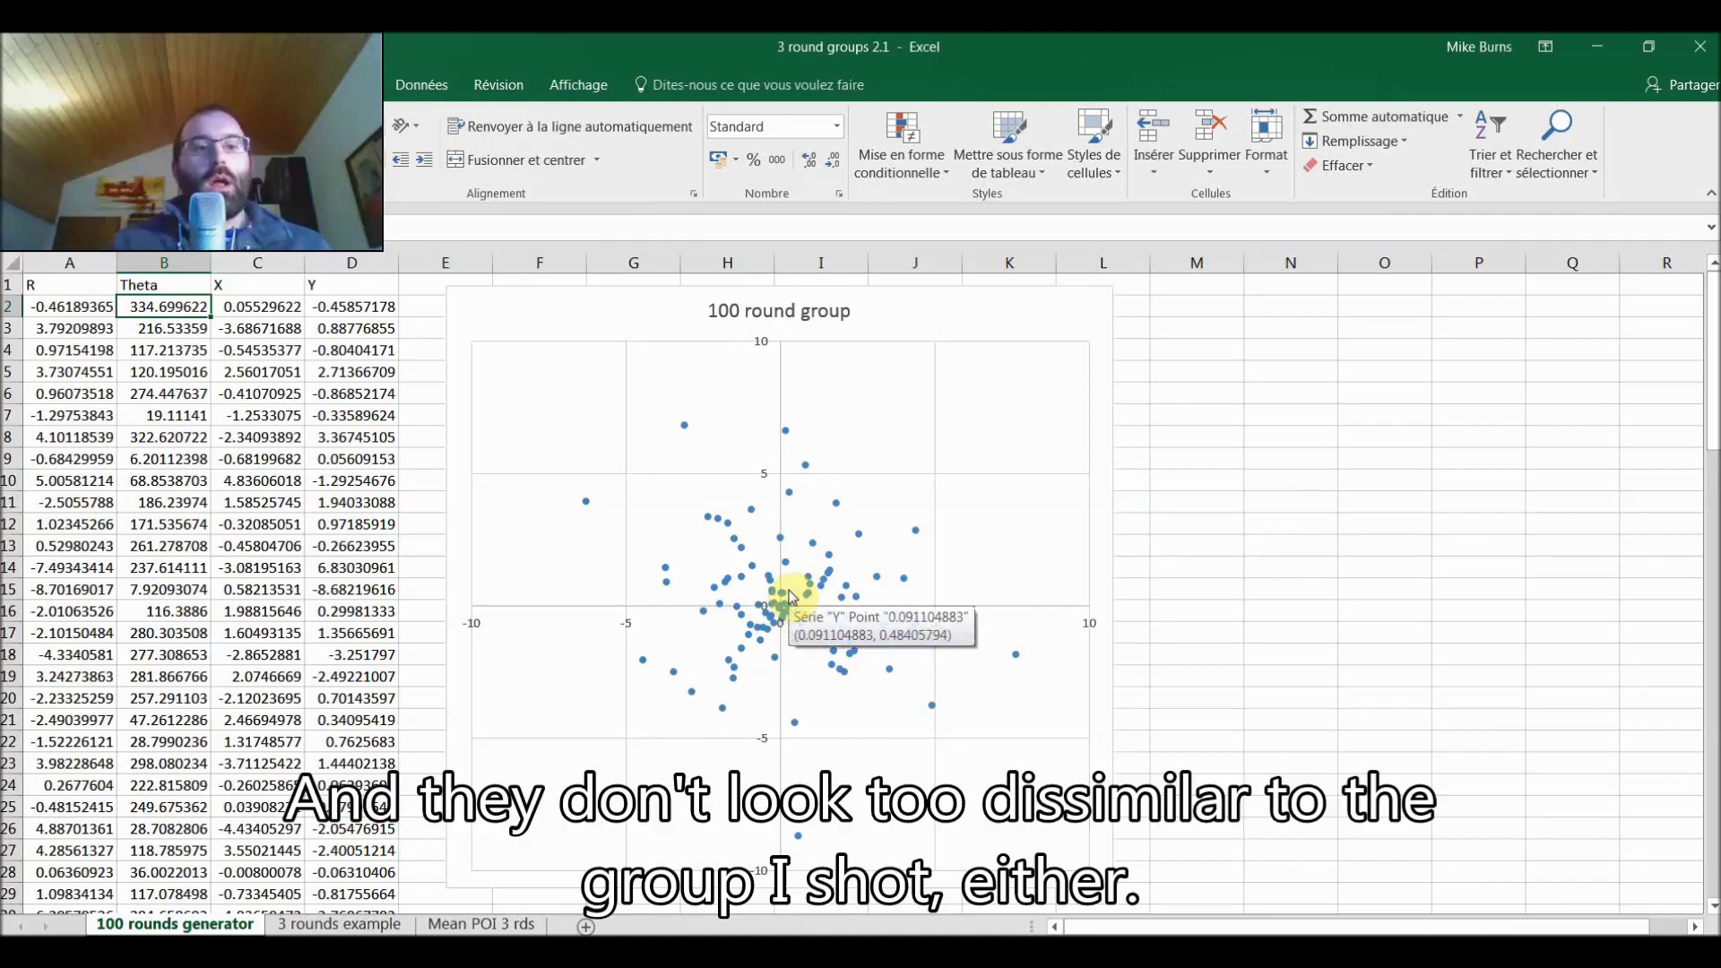
pyautogui.click(252, 307)
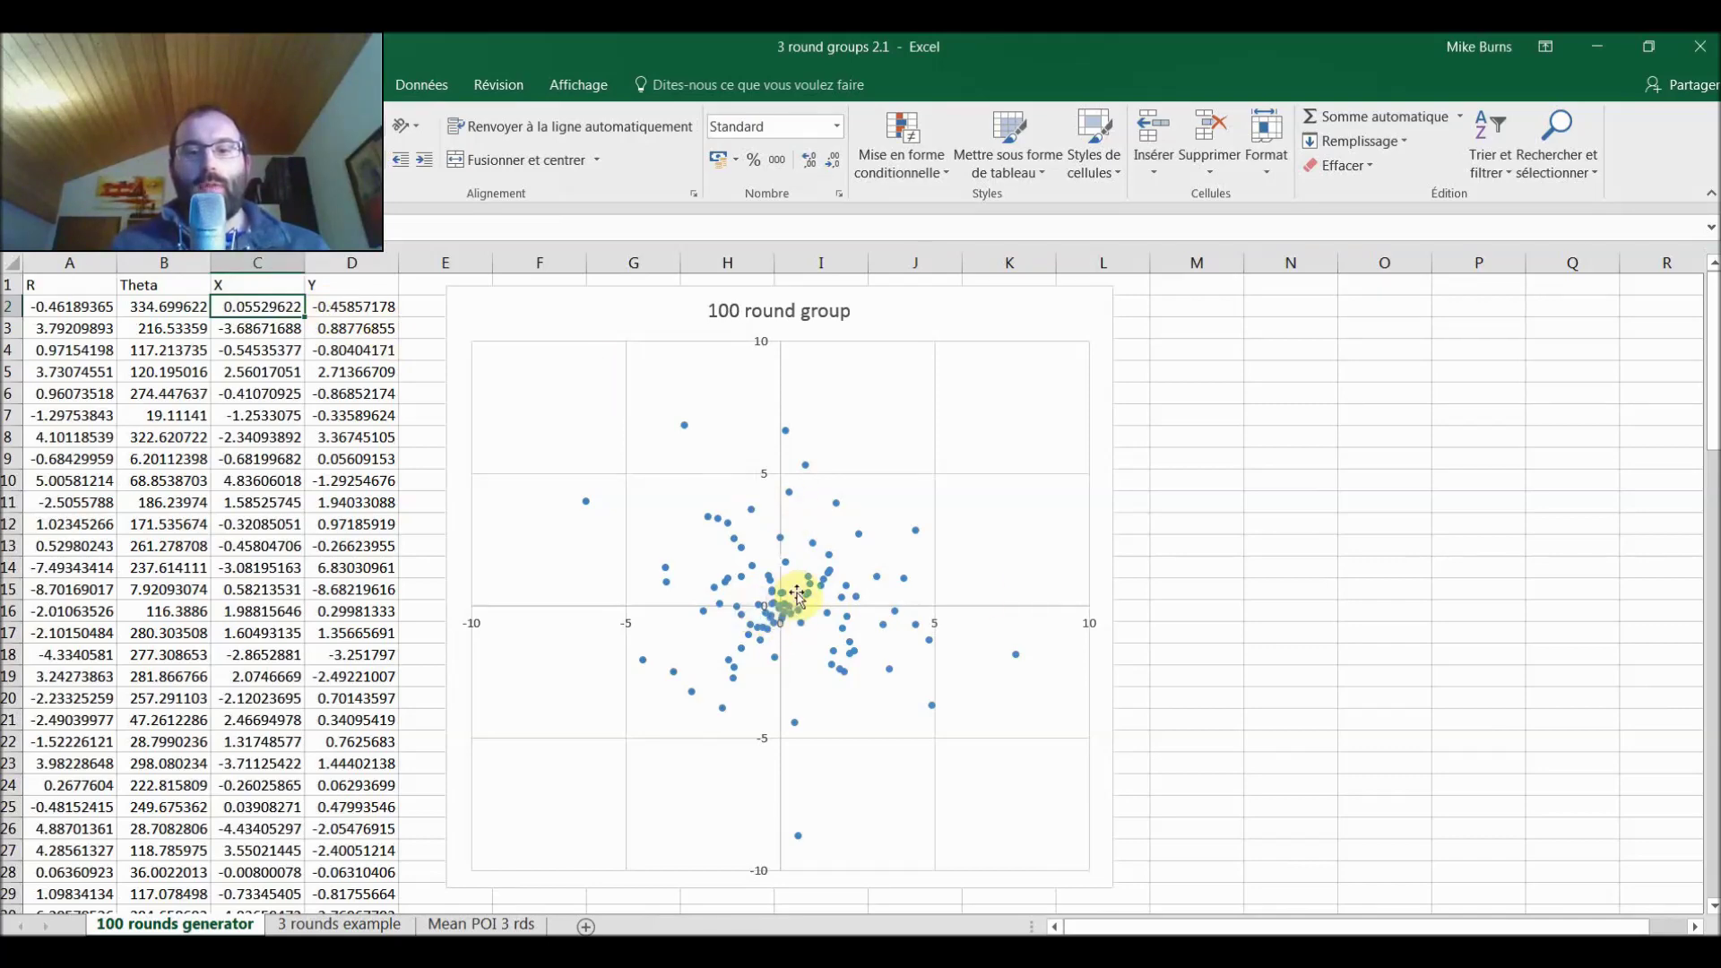
# Recalculate the workbook five times with F9 to redraw the 100-round scatter
pyautogui.click(1222, 607)
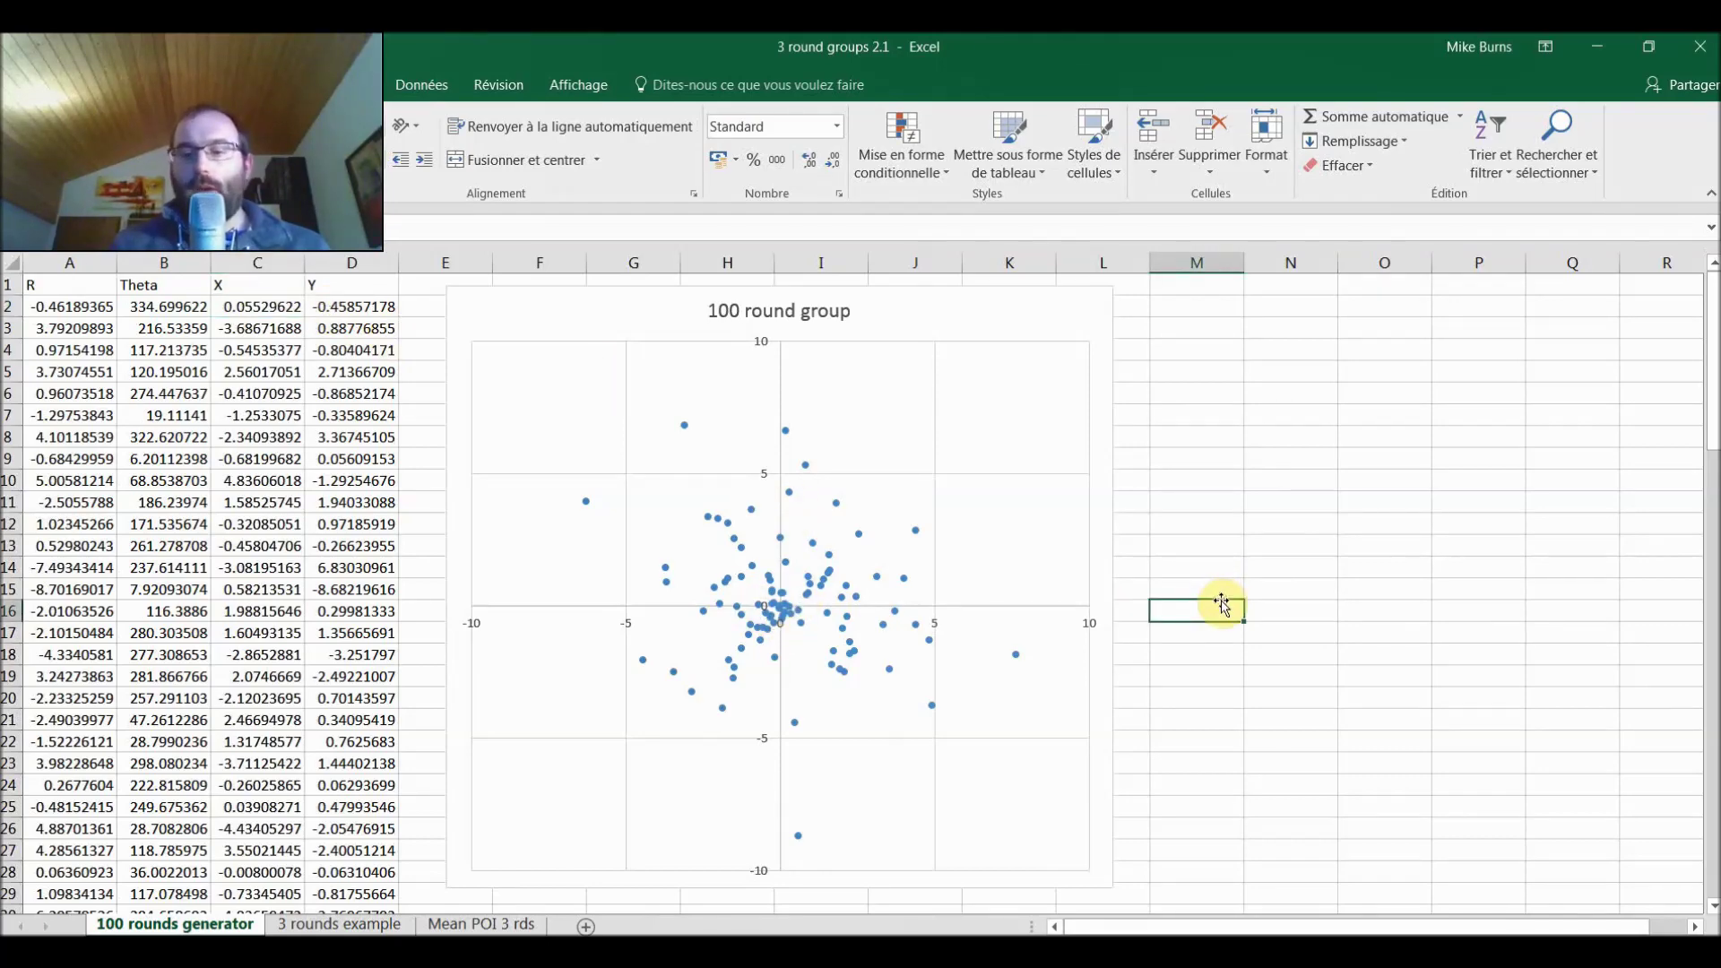
pyautogui.press('F9')
pyautogui.press('F9')
pyautogui.press('F9')
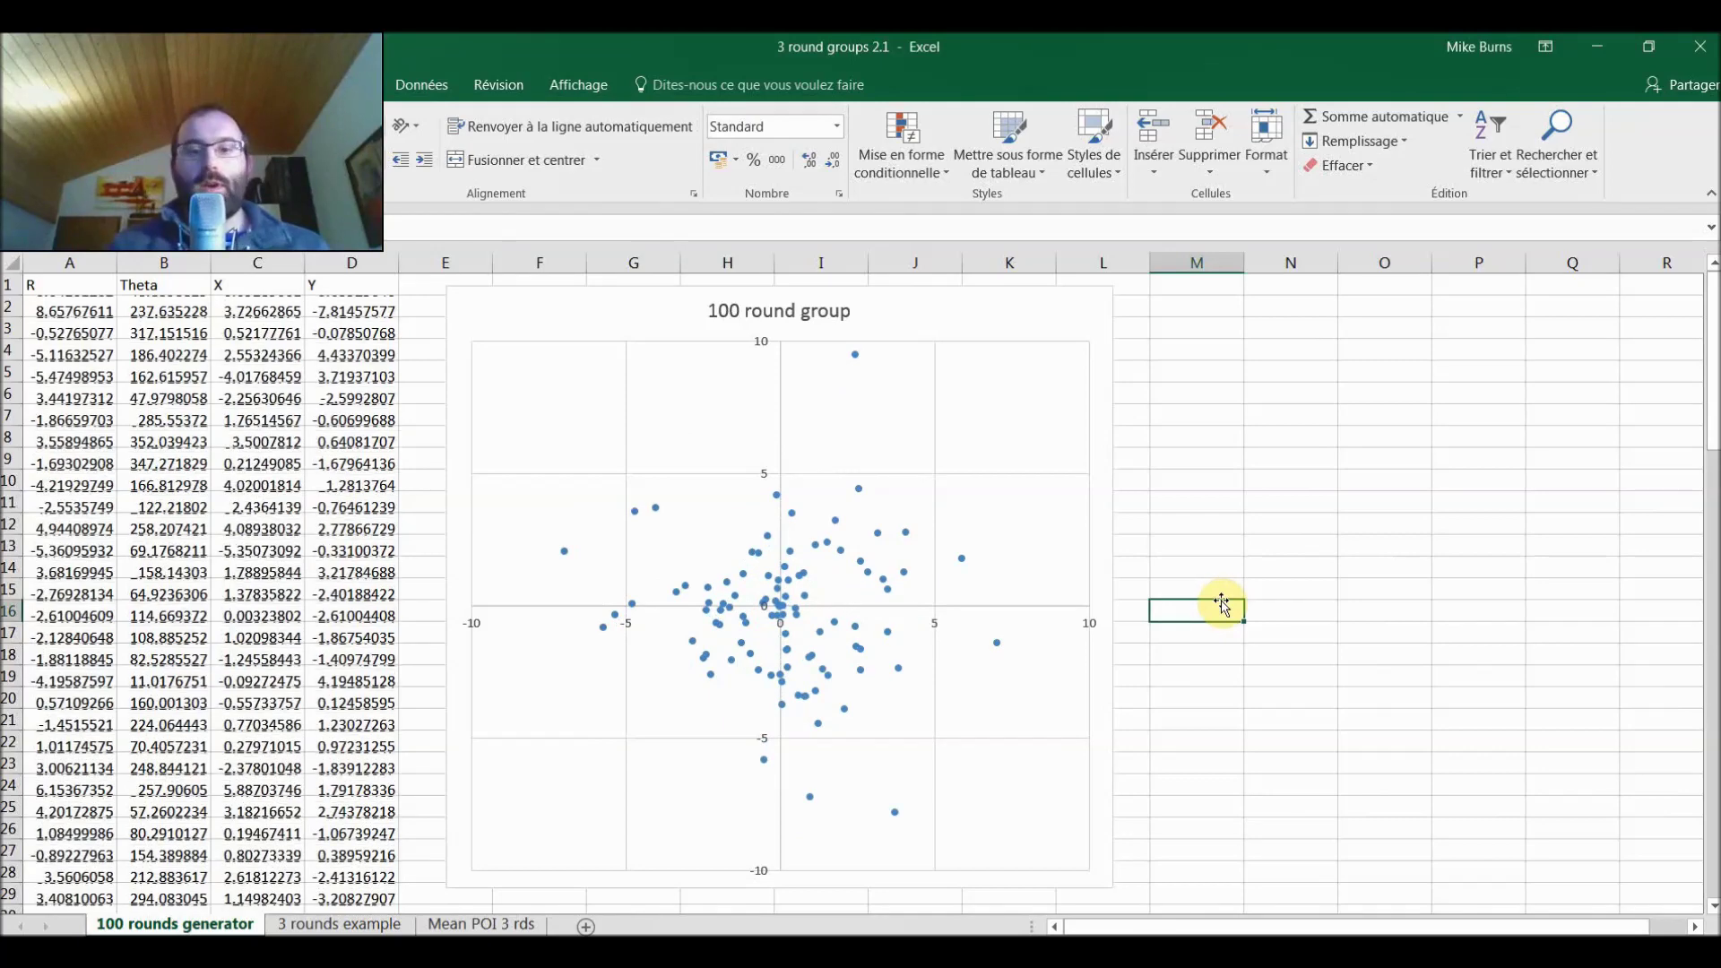
pyautogui.press('F9')
pyautogui.press('F9')
pyautogui.press('F9')
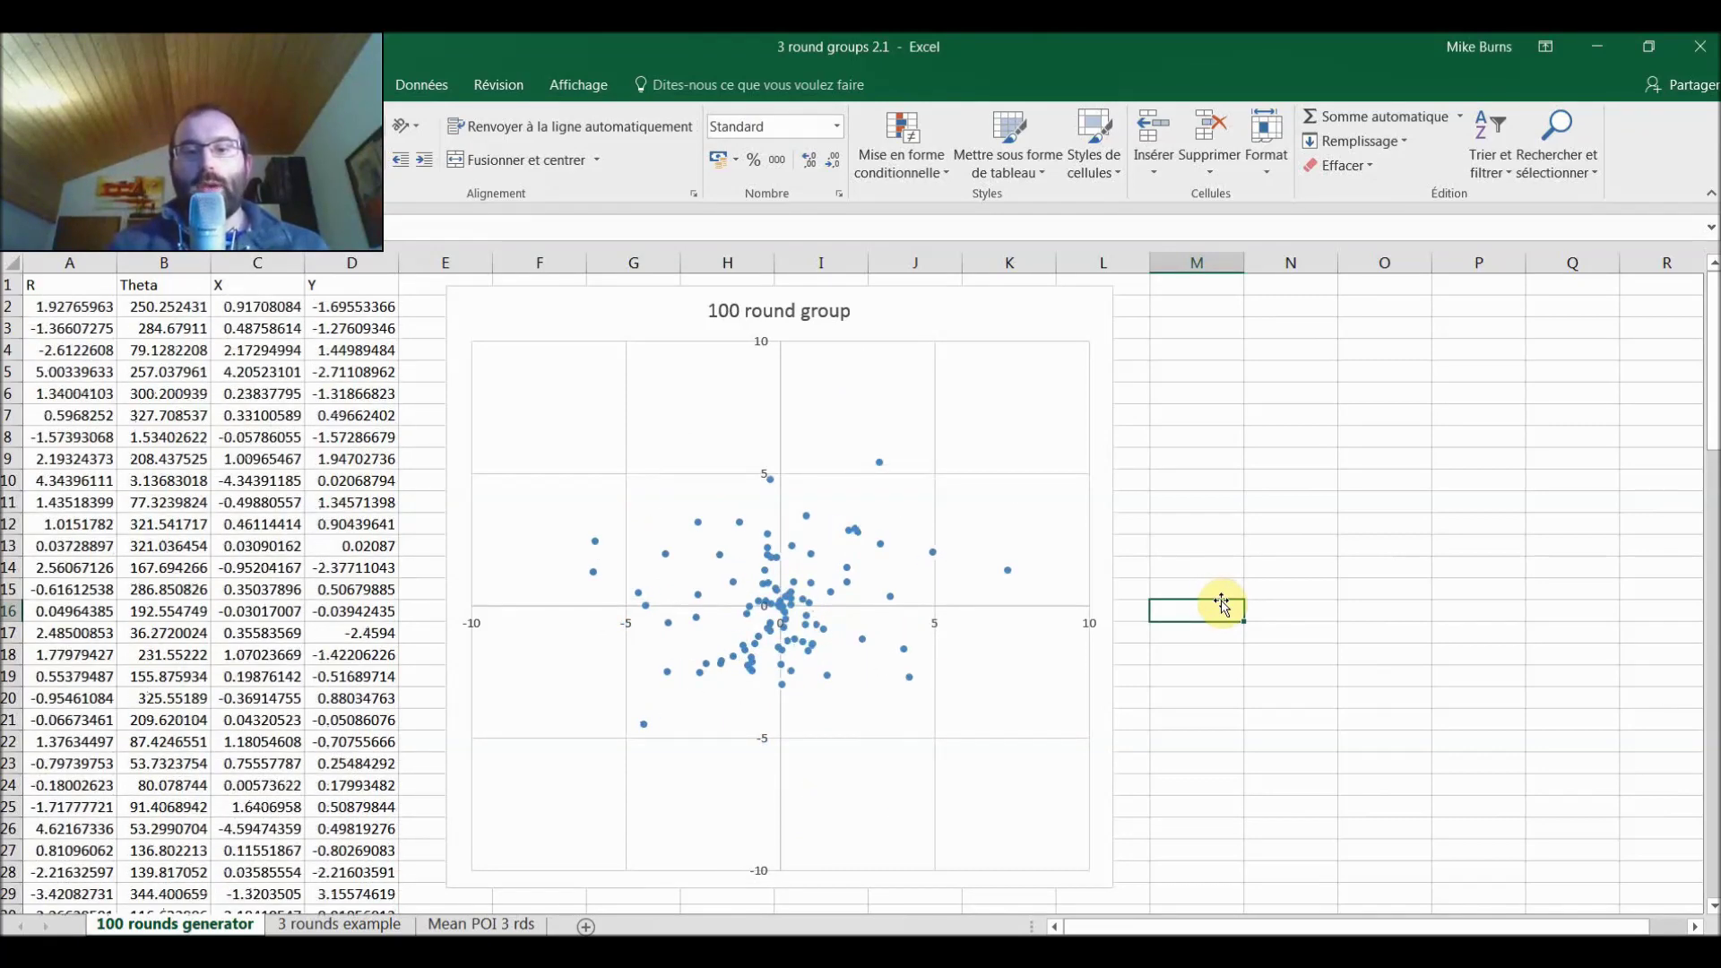
pyautogui.press('F9')
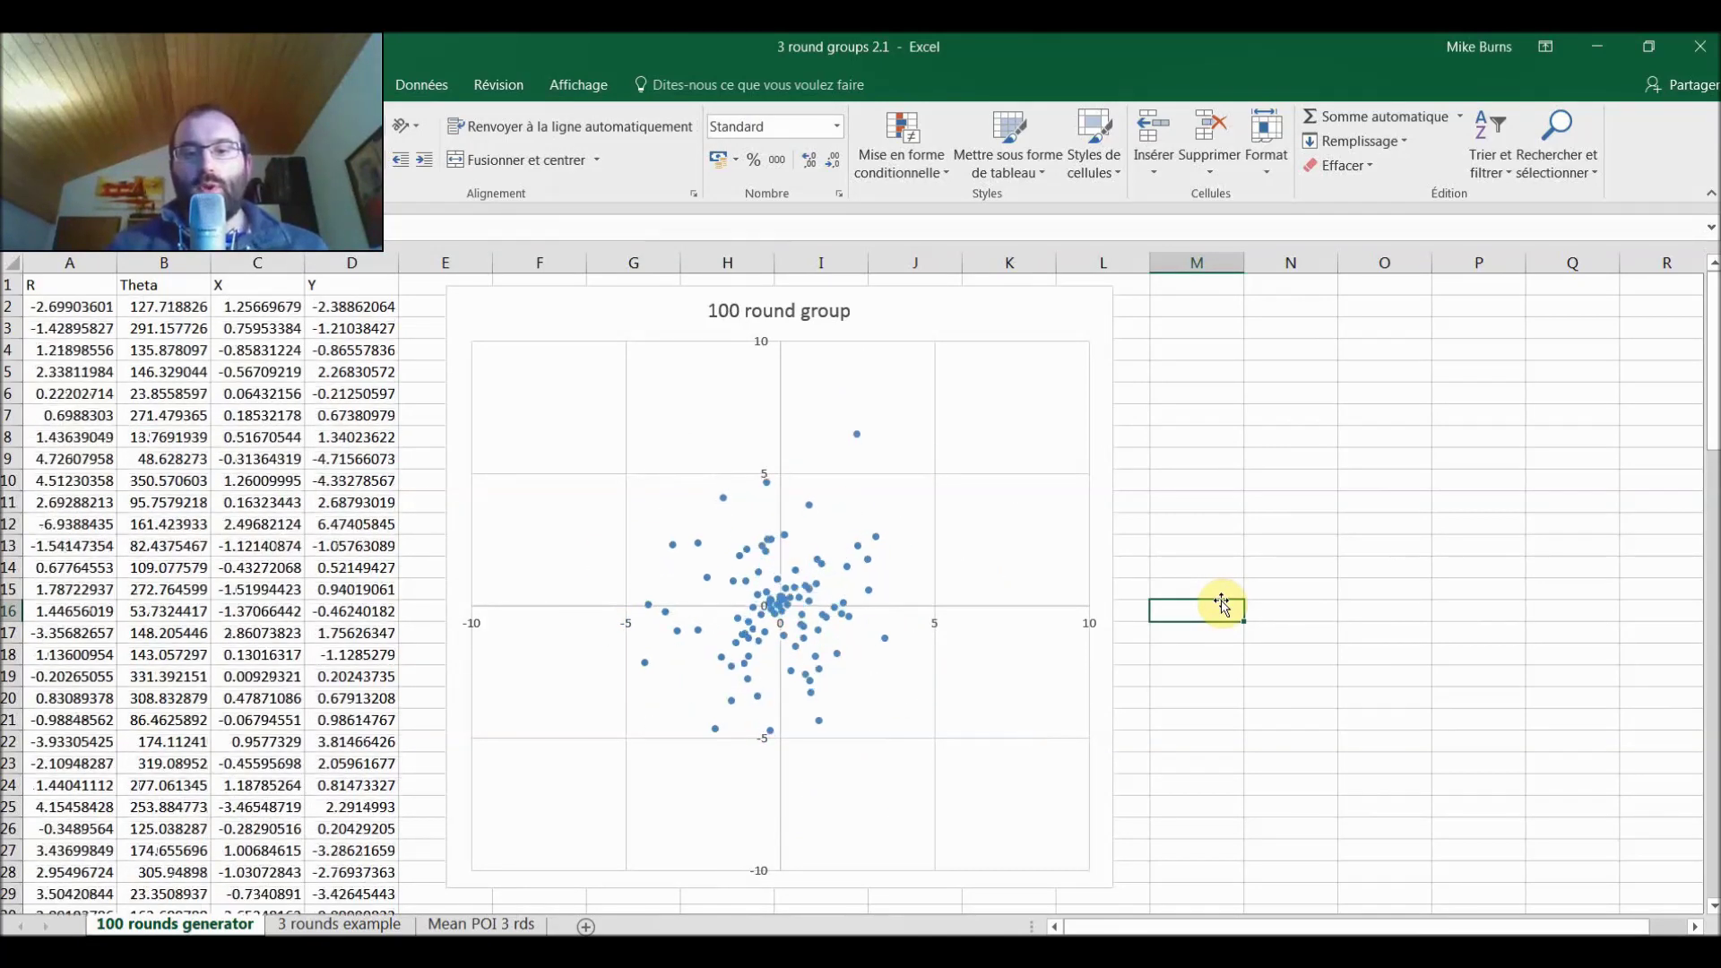
pyautogui.press('F9')
pyautogui.press('F9')
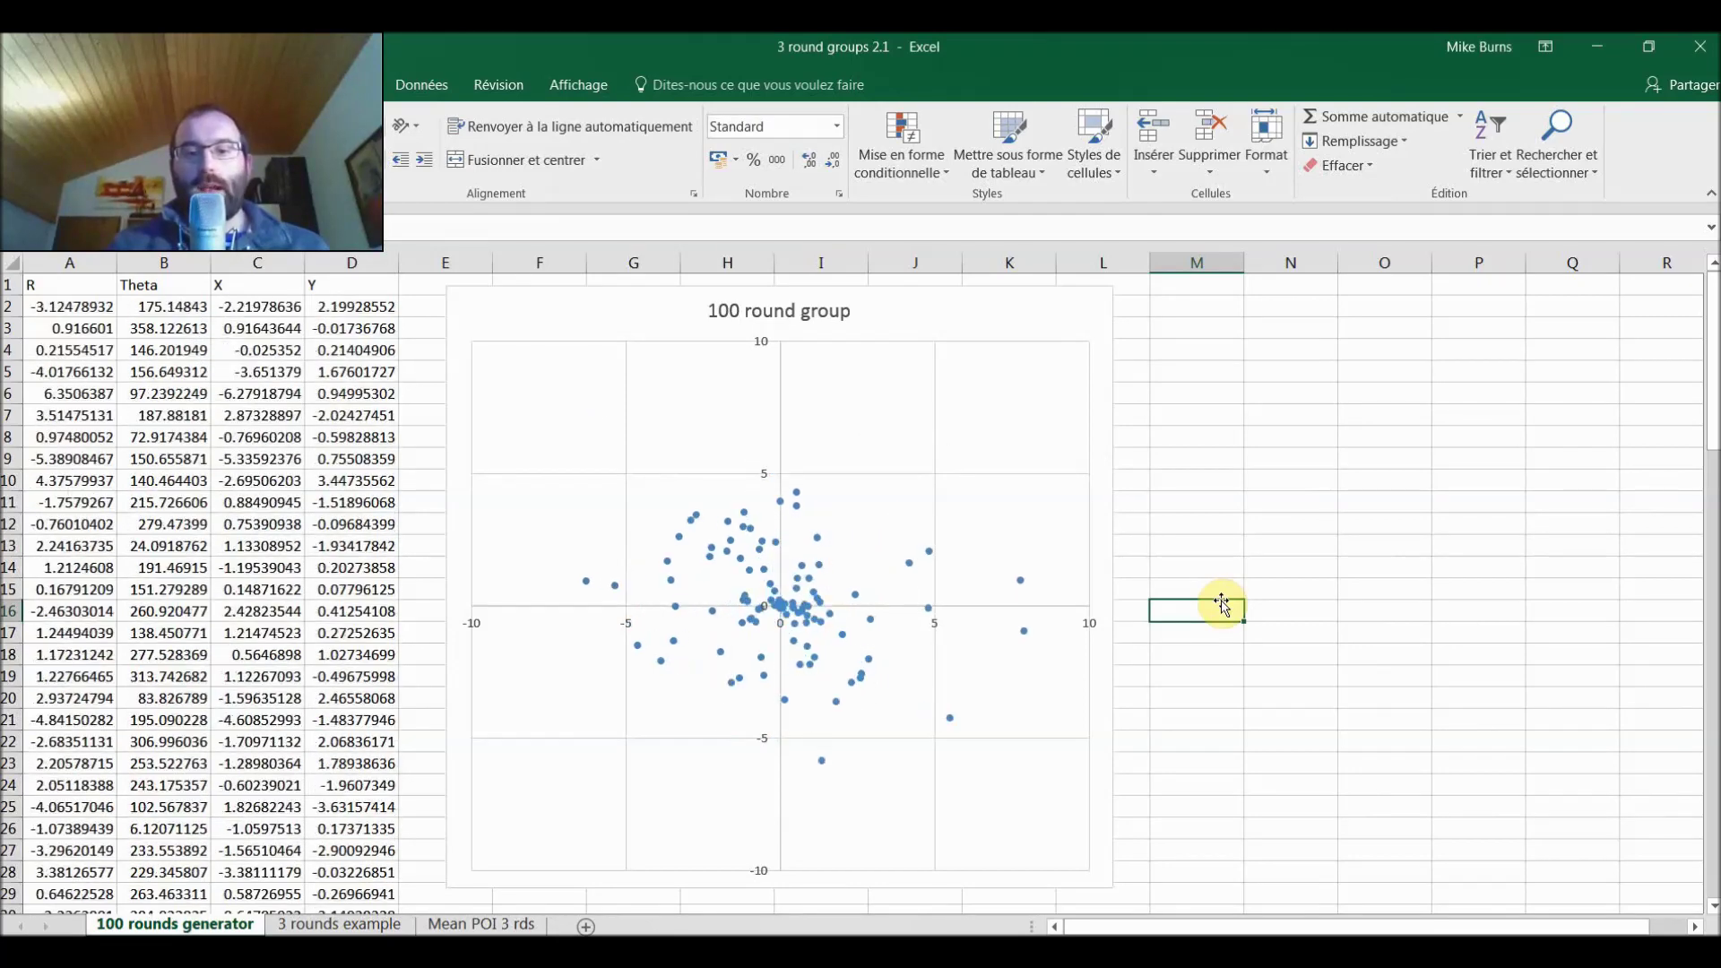
pyautogui.press('F9')
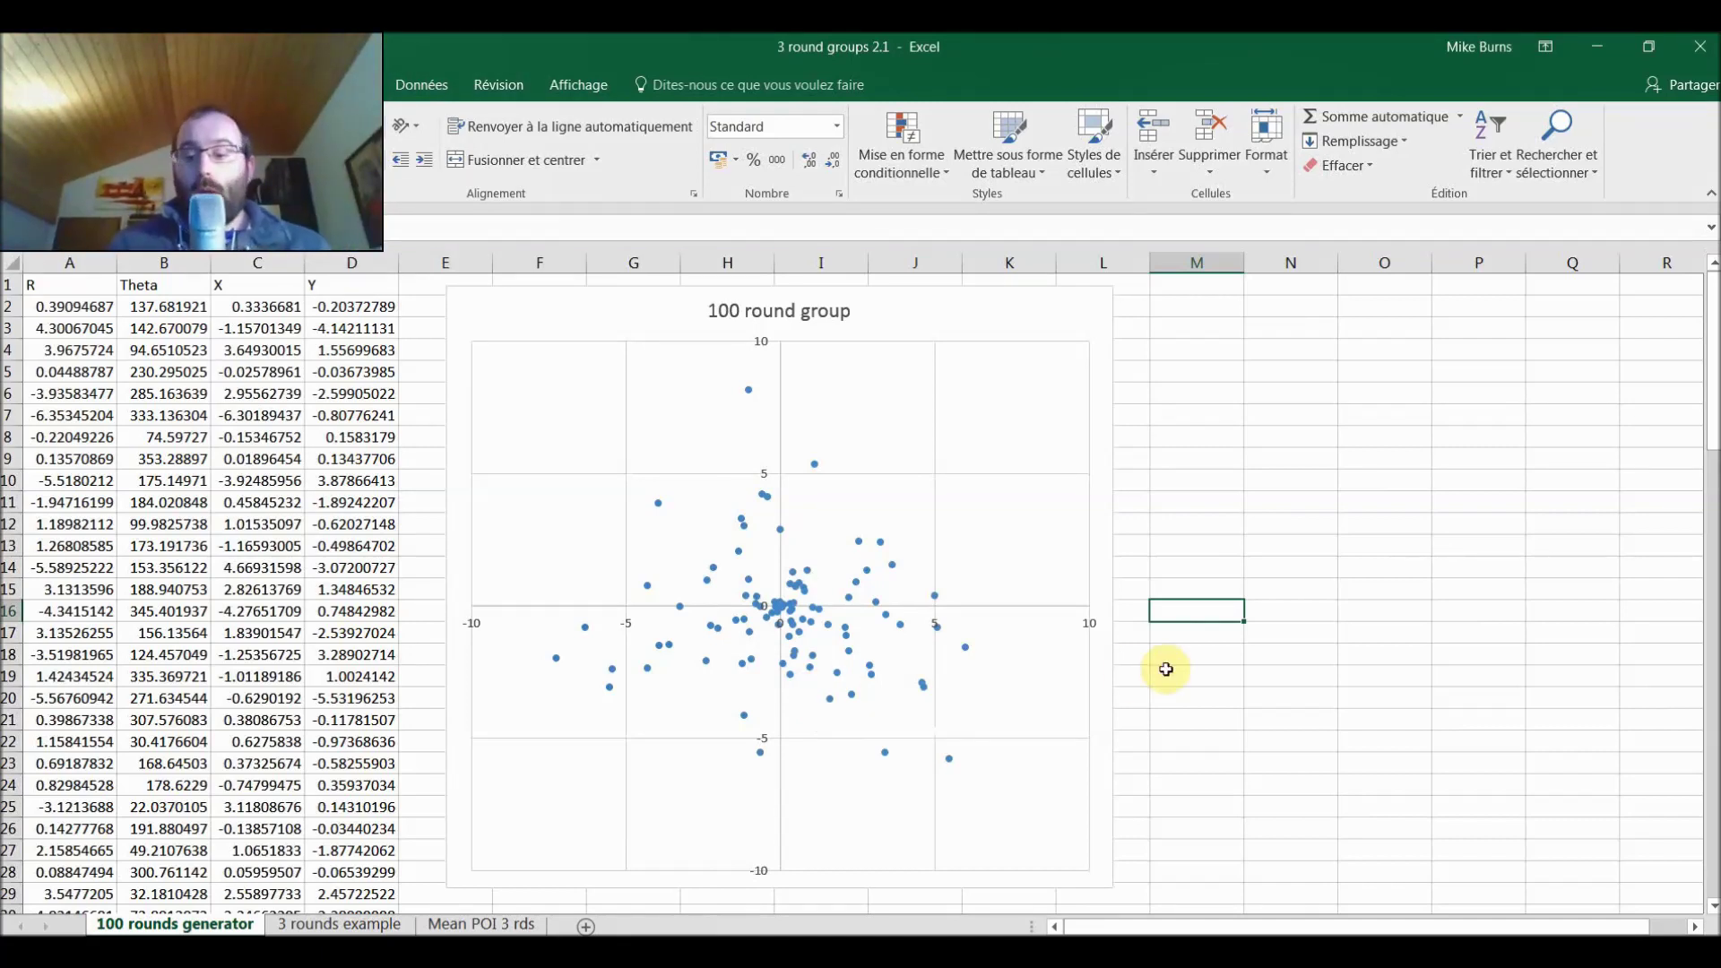
# Resimulate the 100-round group six more times with F9
pyautogui.press('F9')
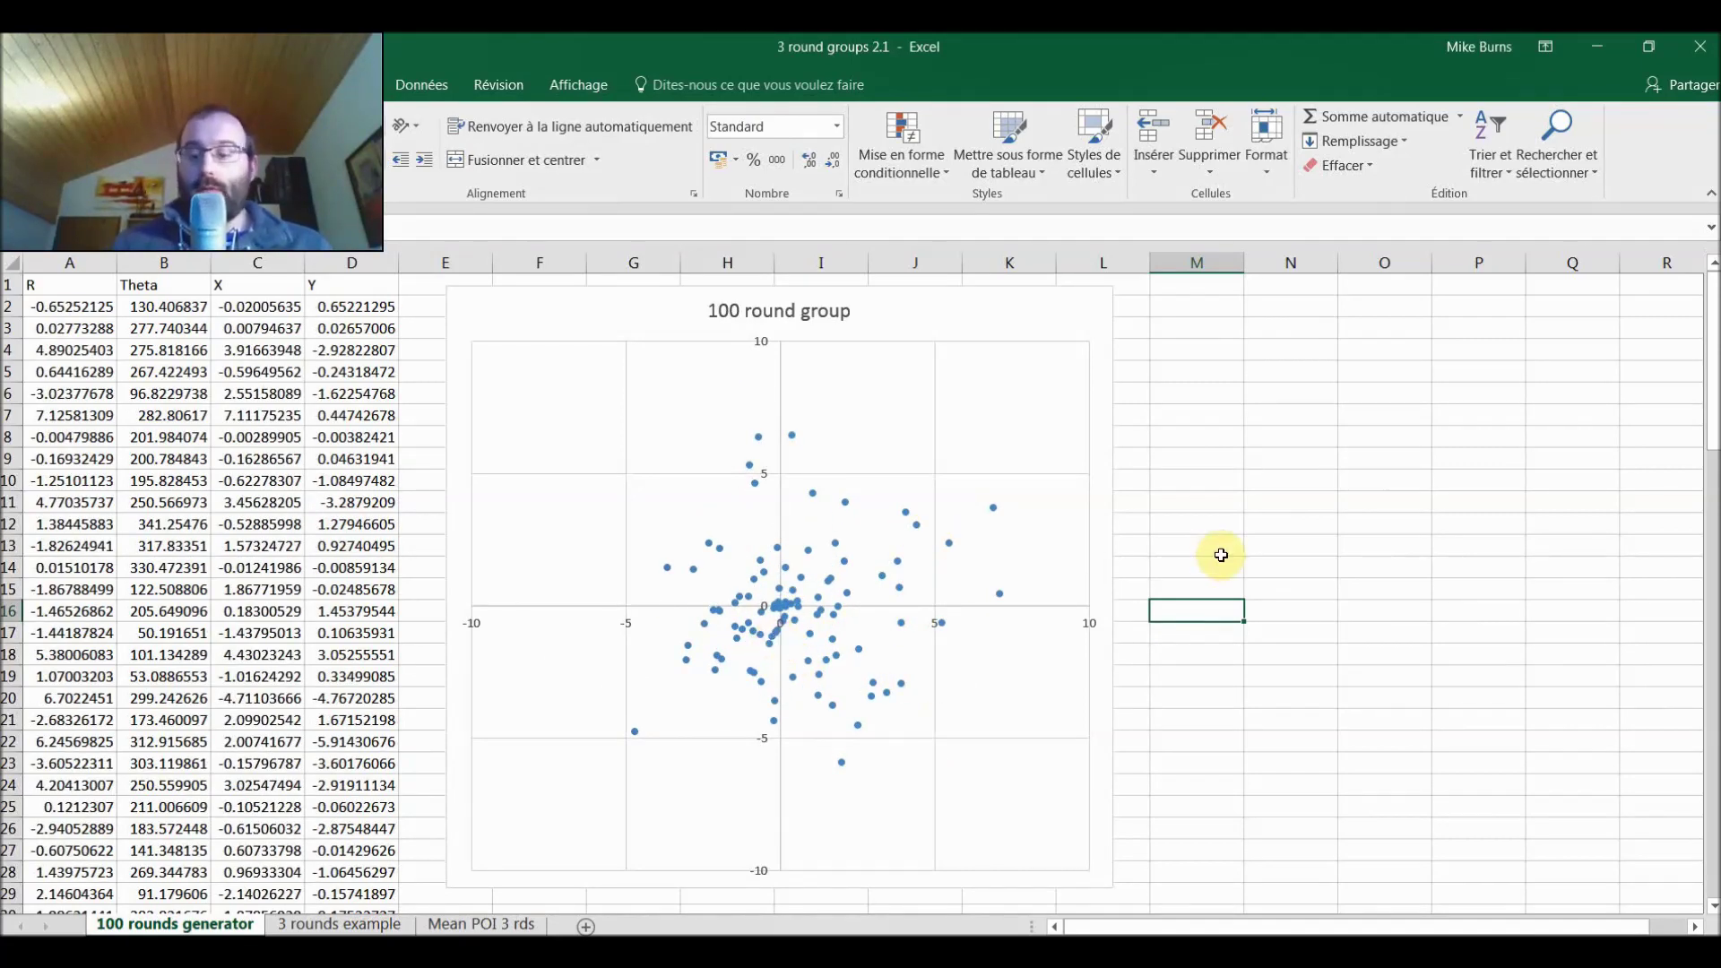
pyautogui.press('F9')
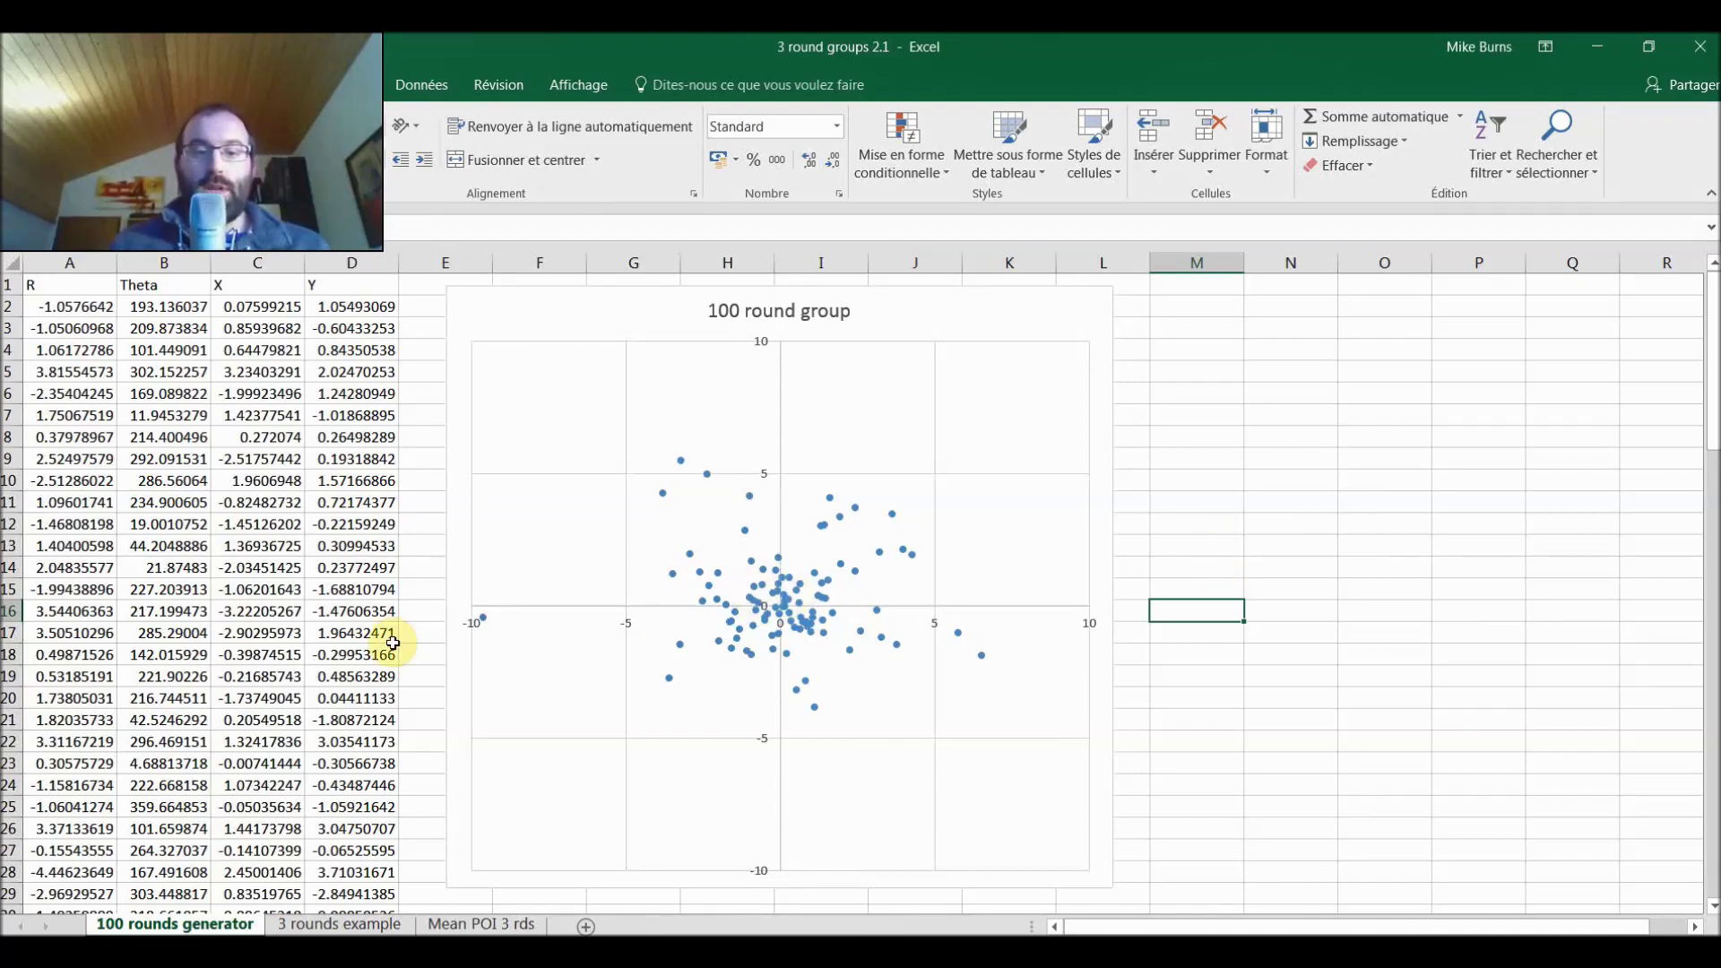
pyautogui.press('F9')
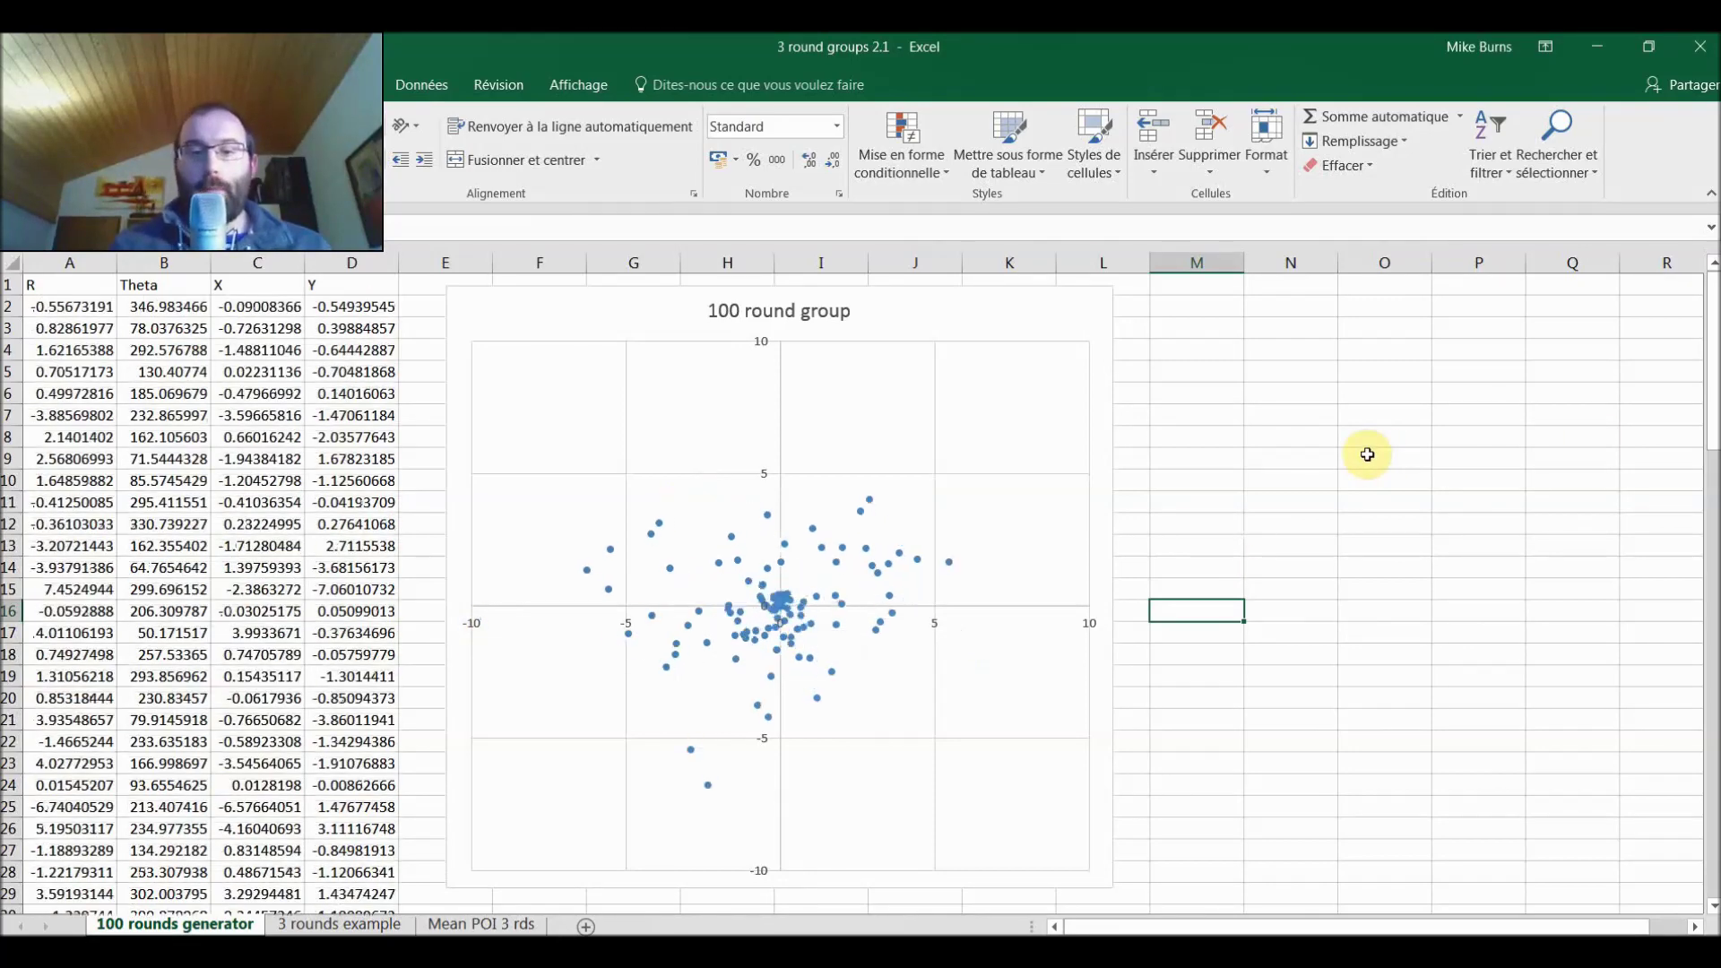
pyautogui.press('F9')
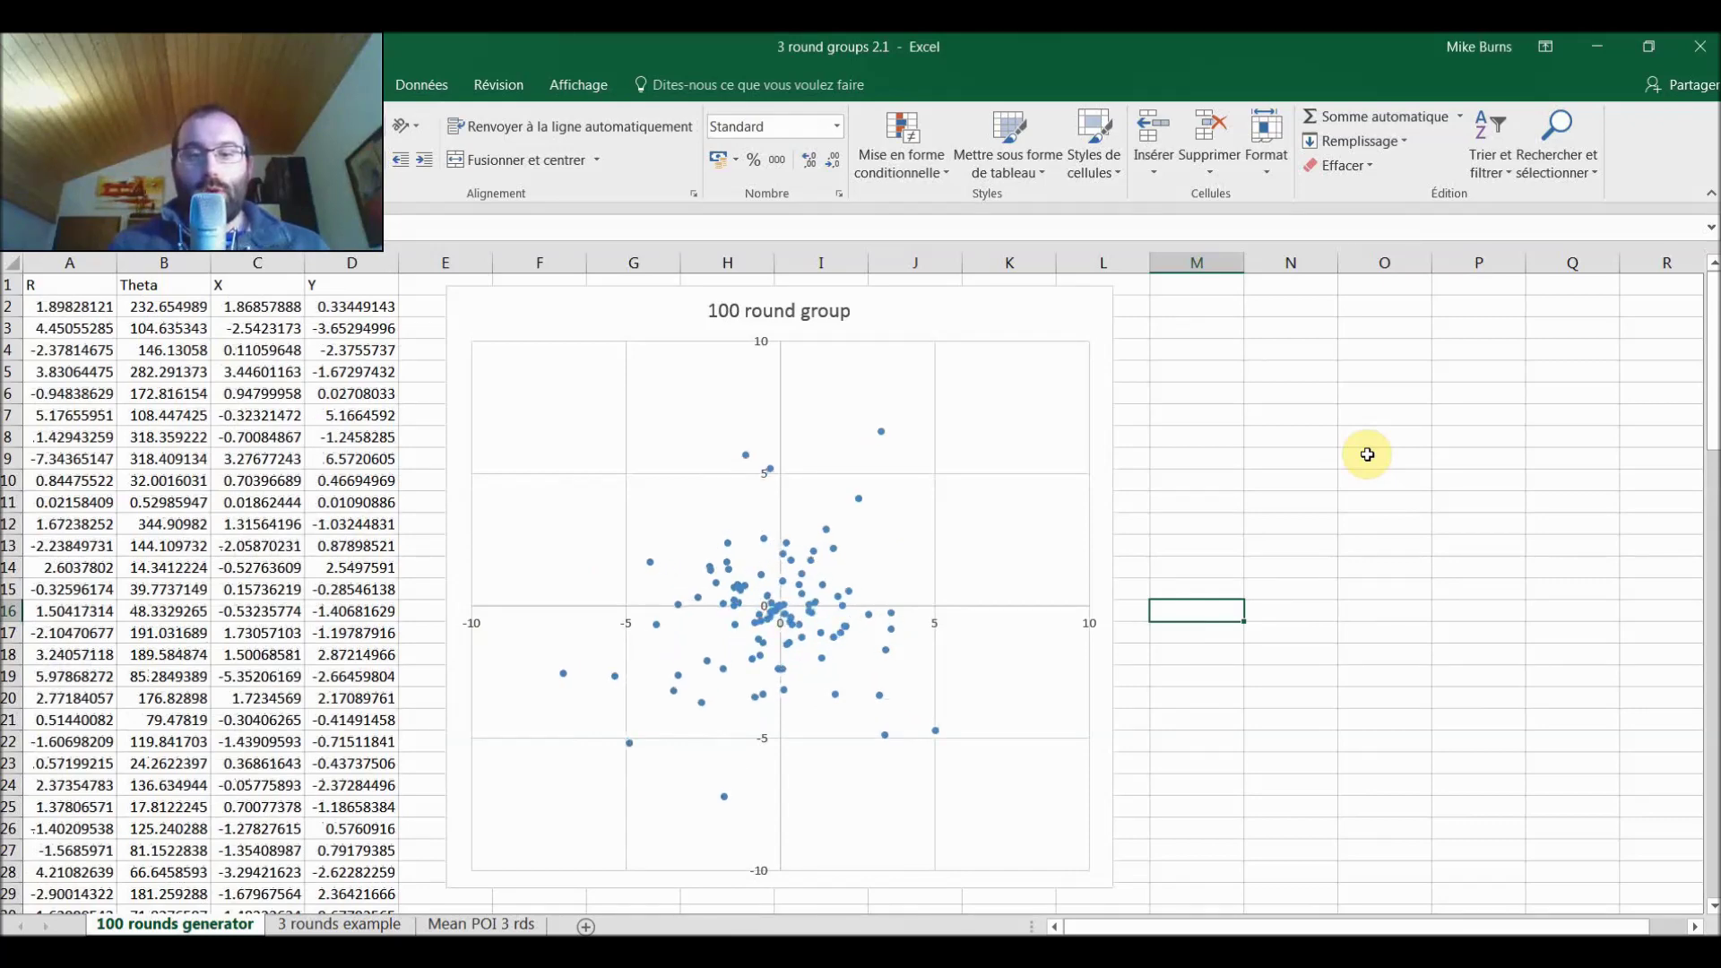
pyautogui.press('F9')
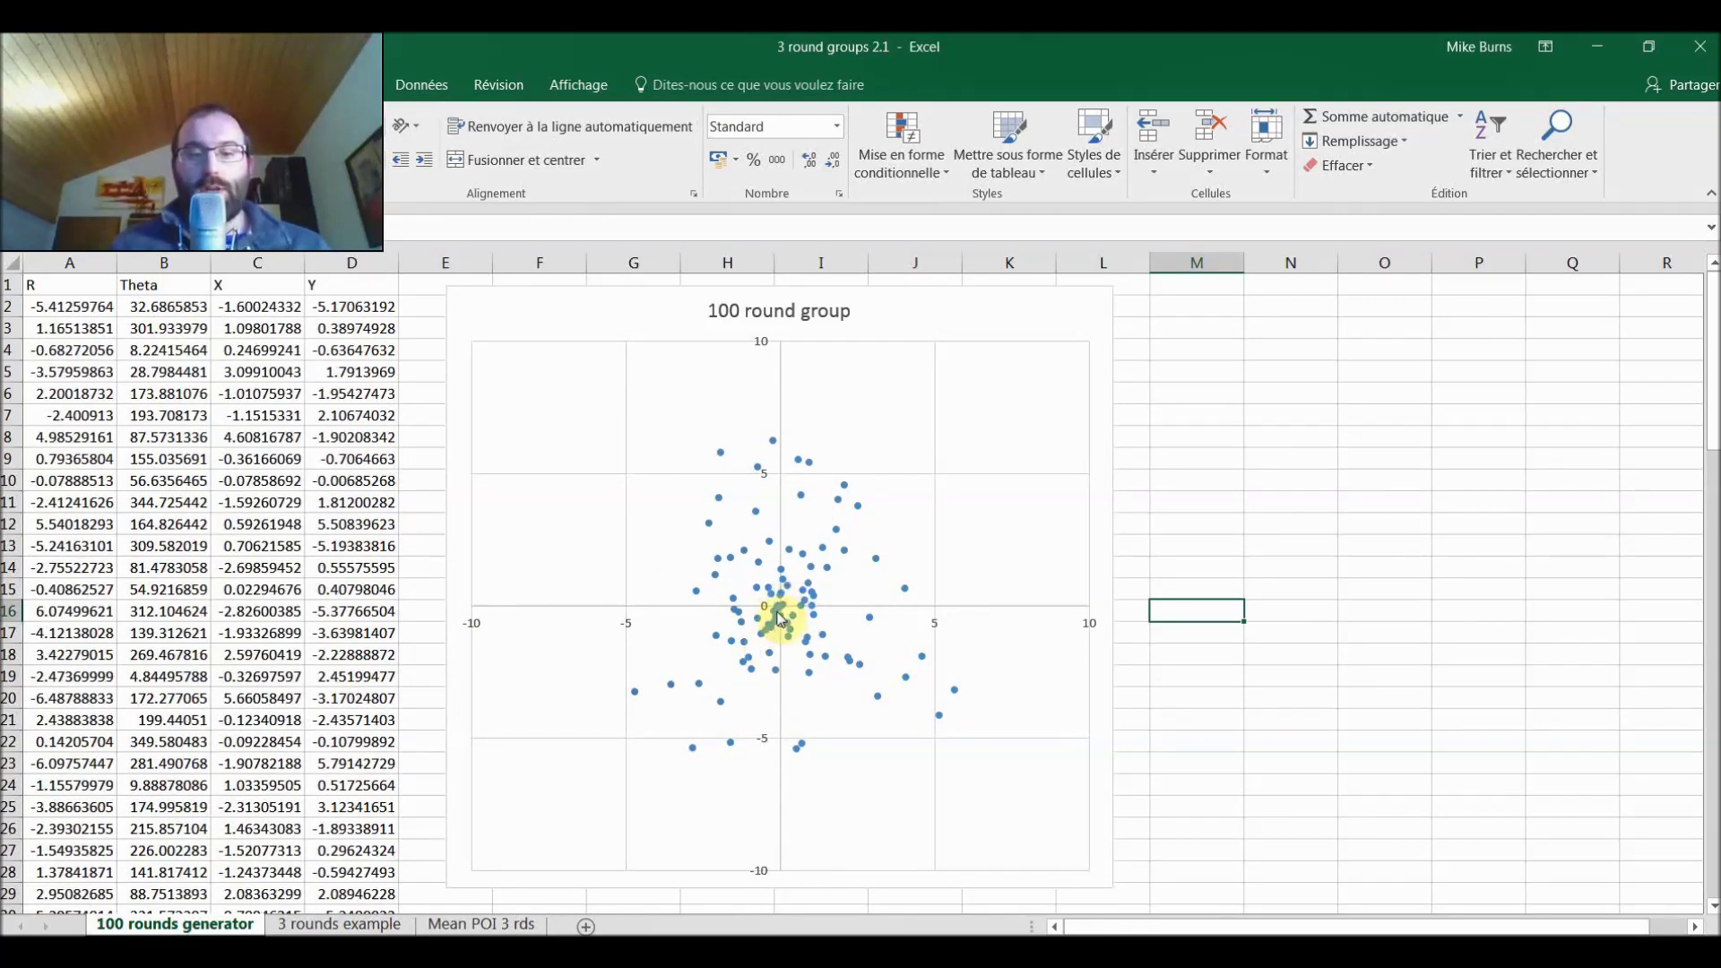
pyautogui.press('F9')
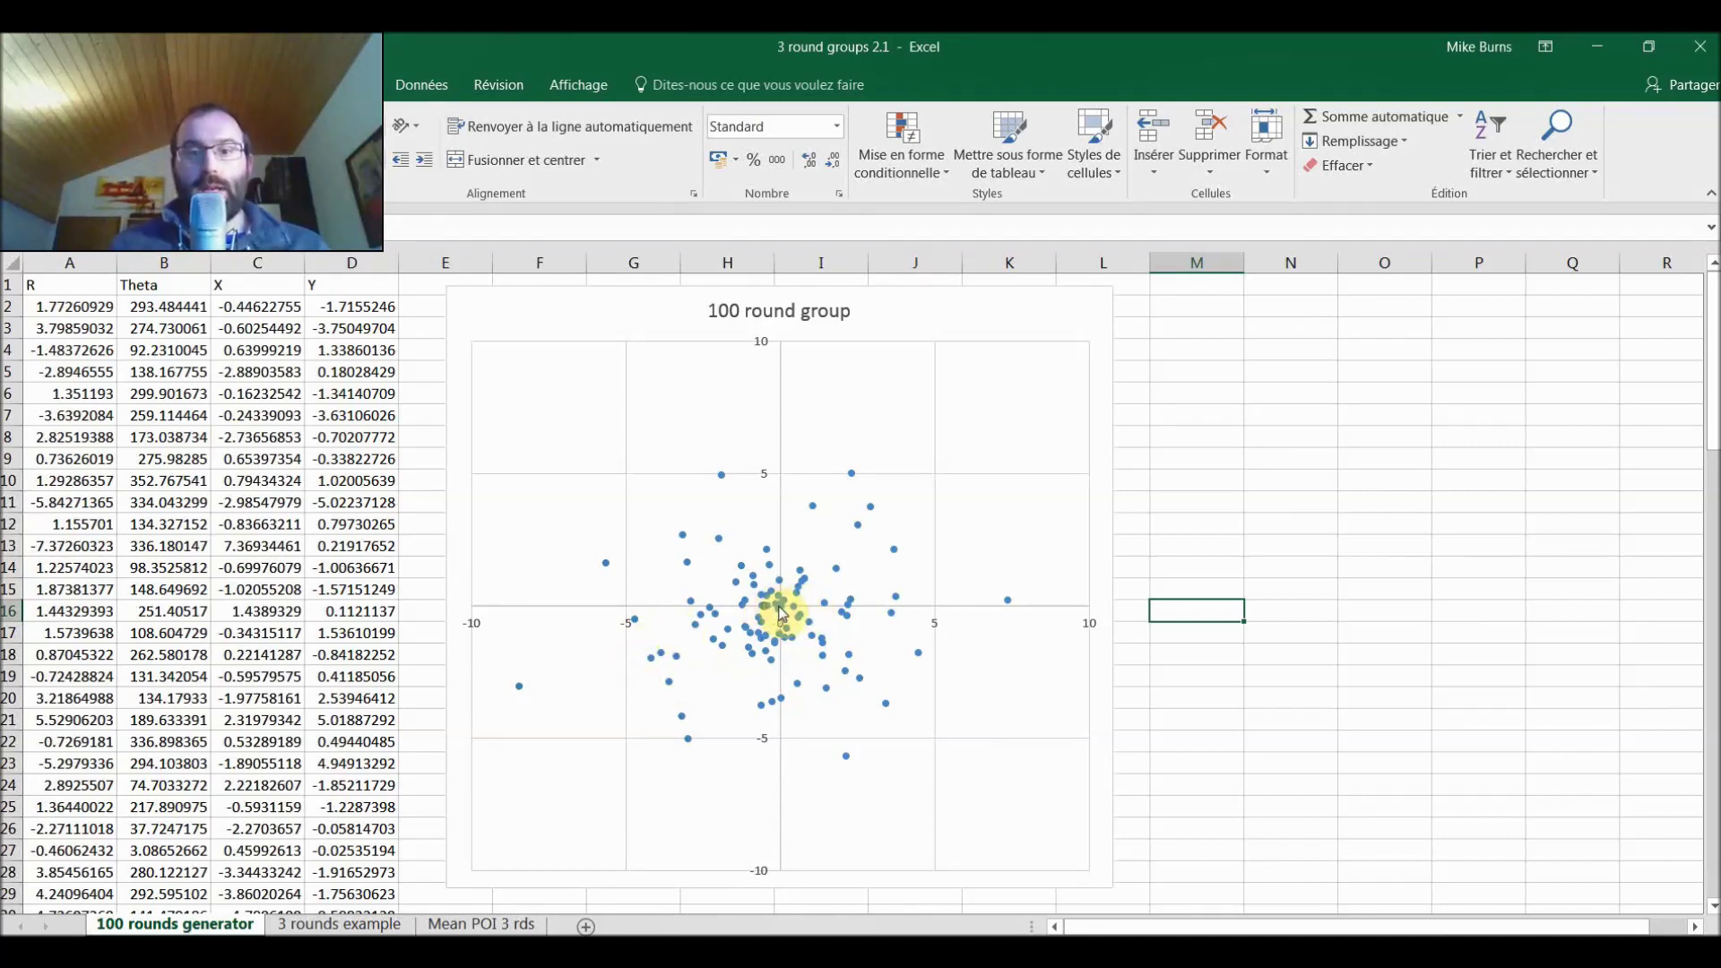
pyautogui.moveTo(781, 613)
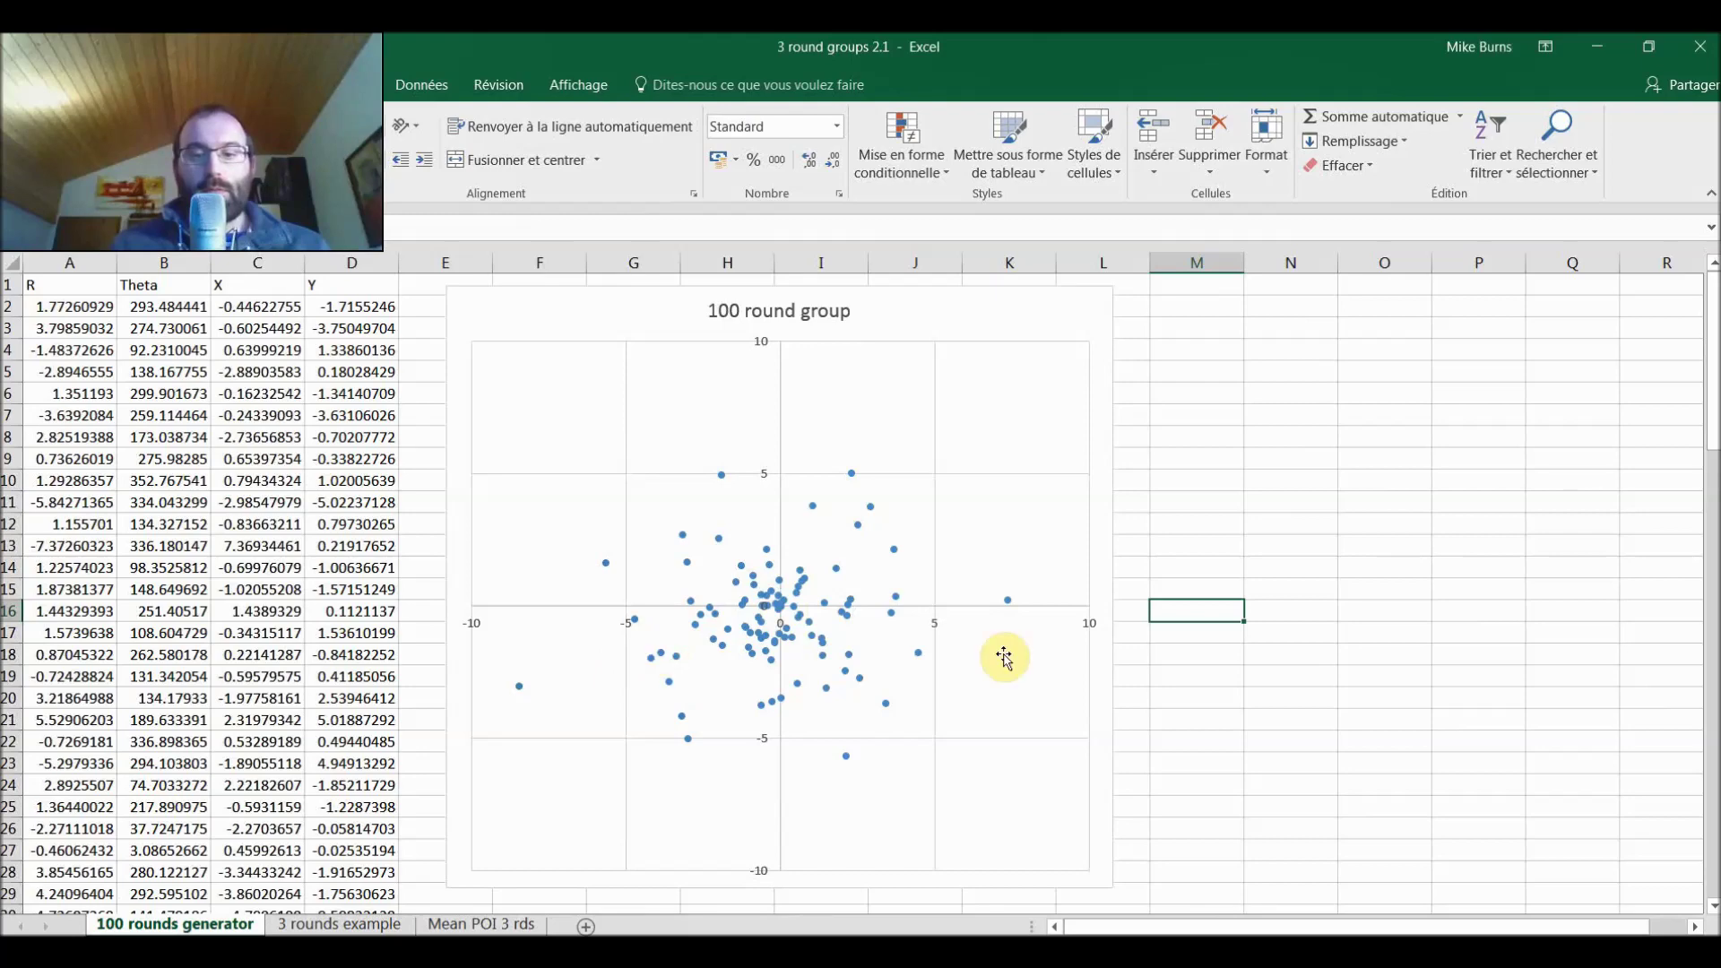
# Run seven more recalculations, then go to the '3 rounds example' sheet
pyautogui.press('F9')
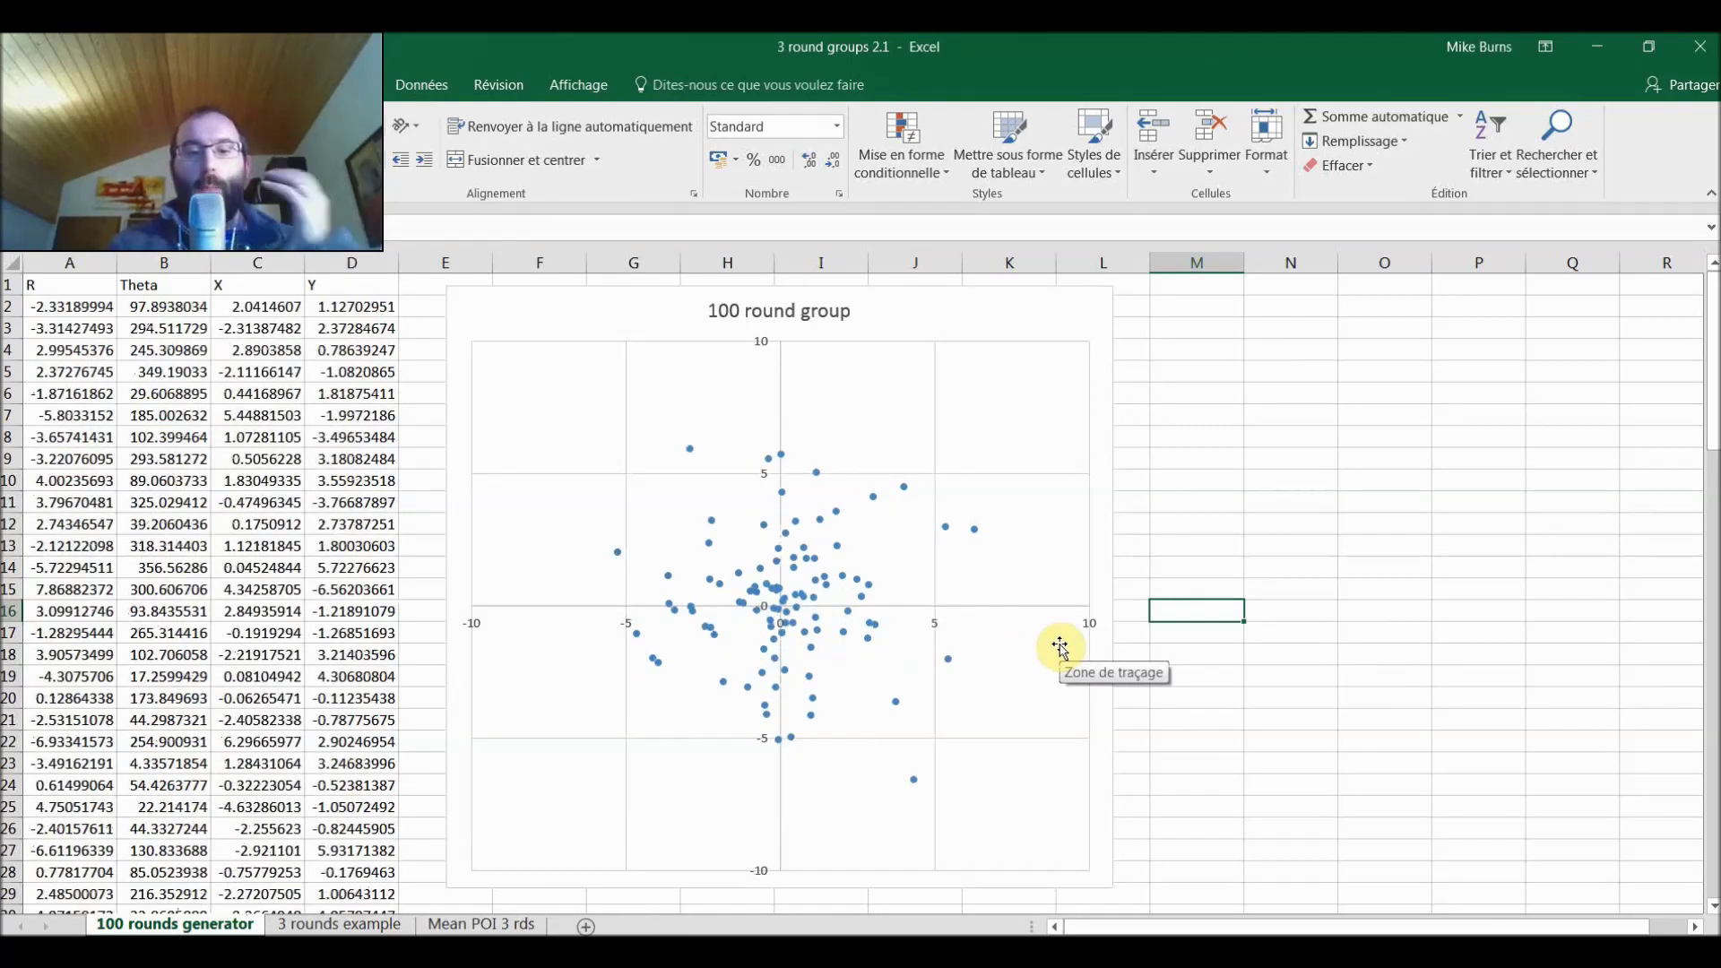
pyautogui.press('F9')
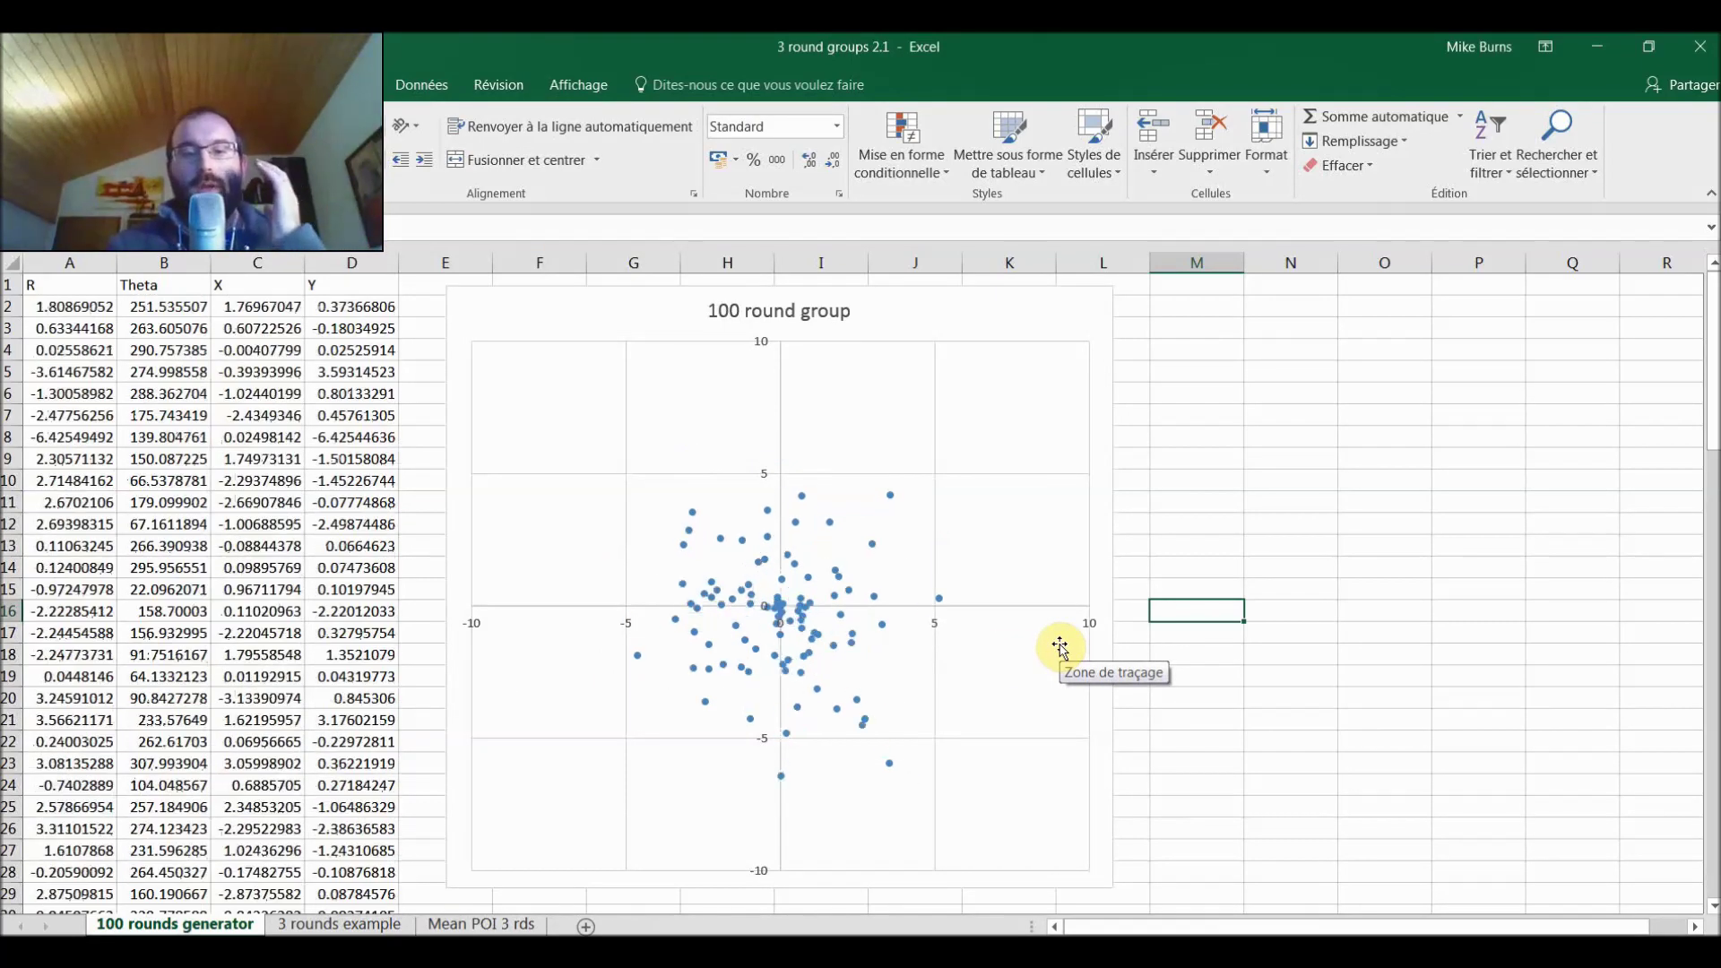
pyautogui.press('F9')
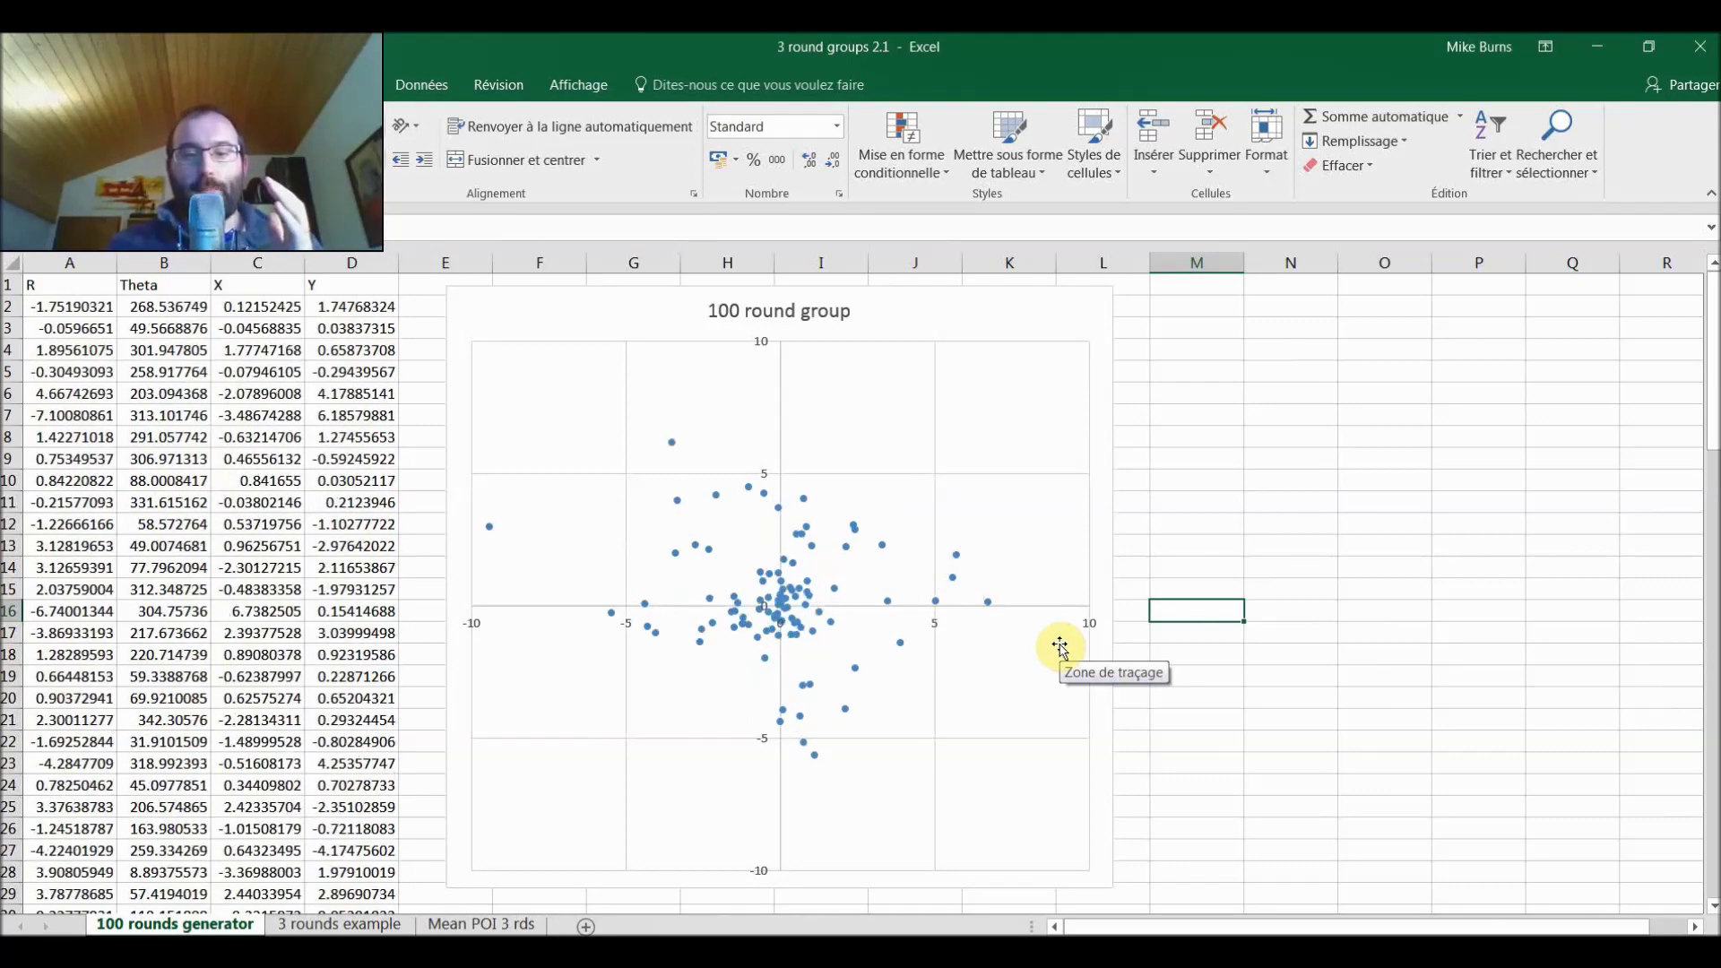
pyautogui.press('F9')
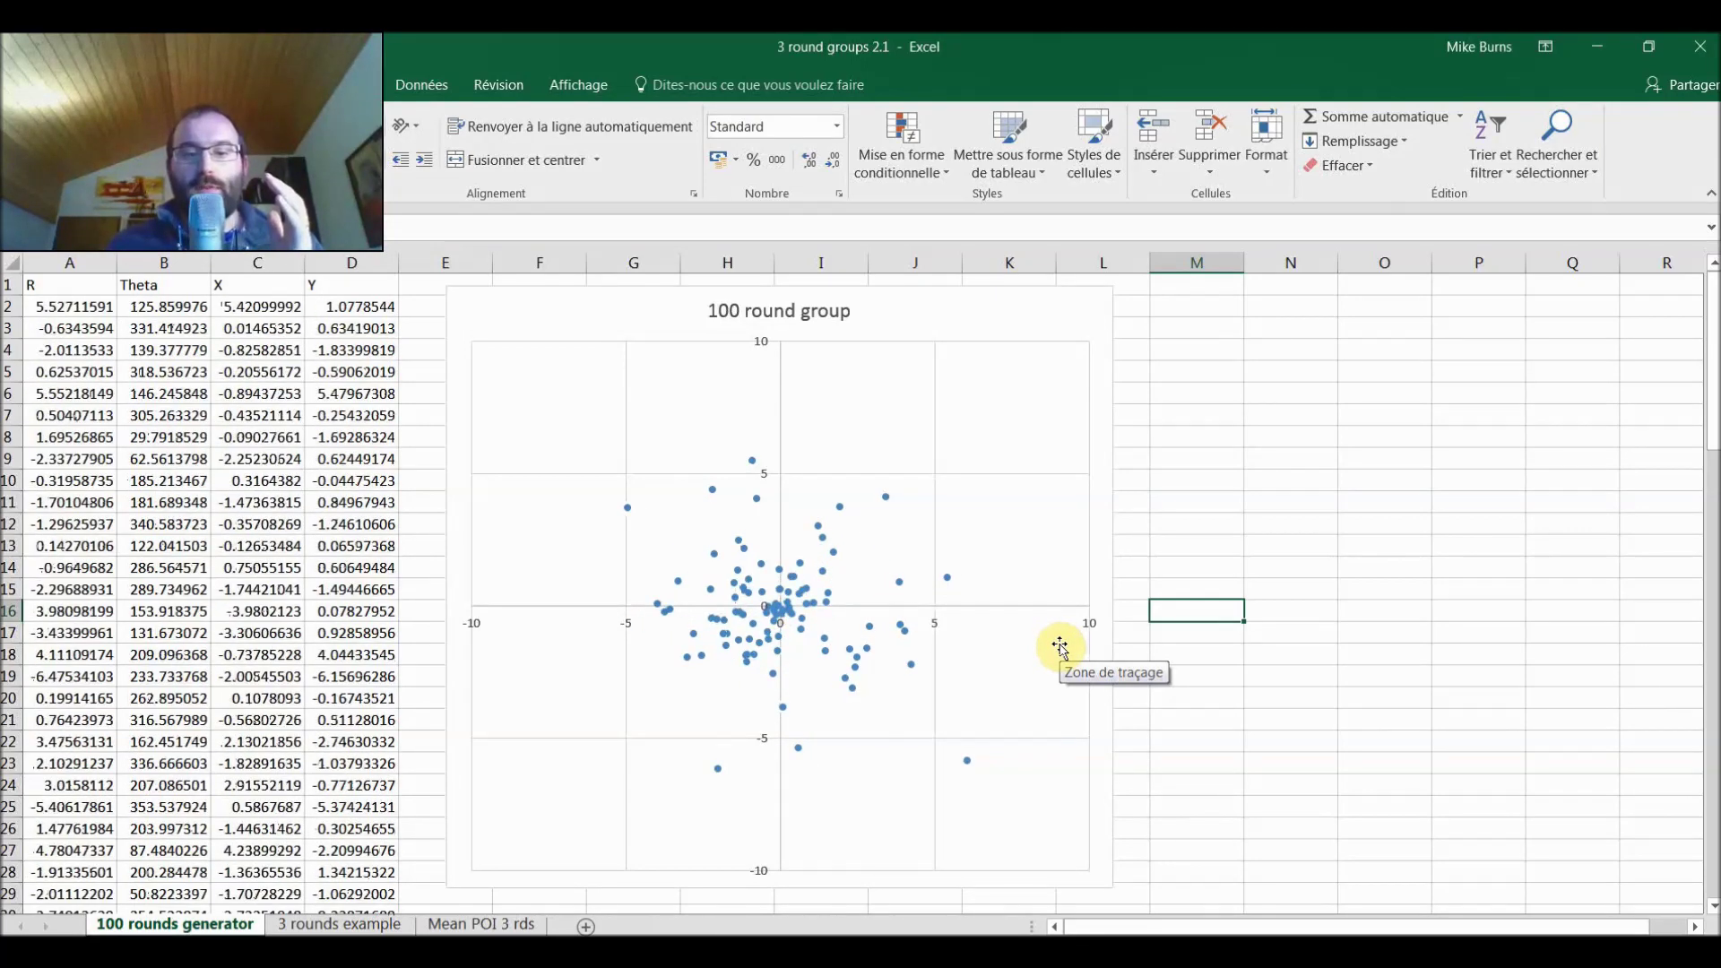
pyautogui.press('F9')
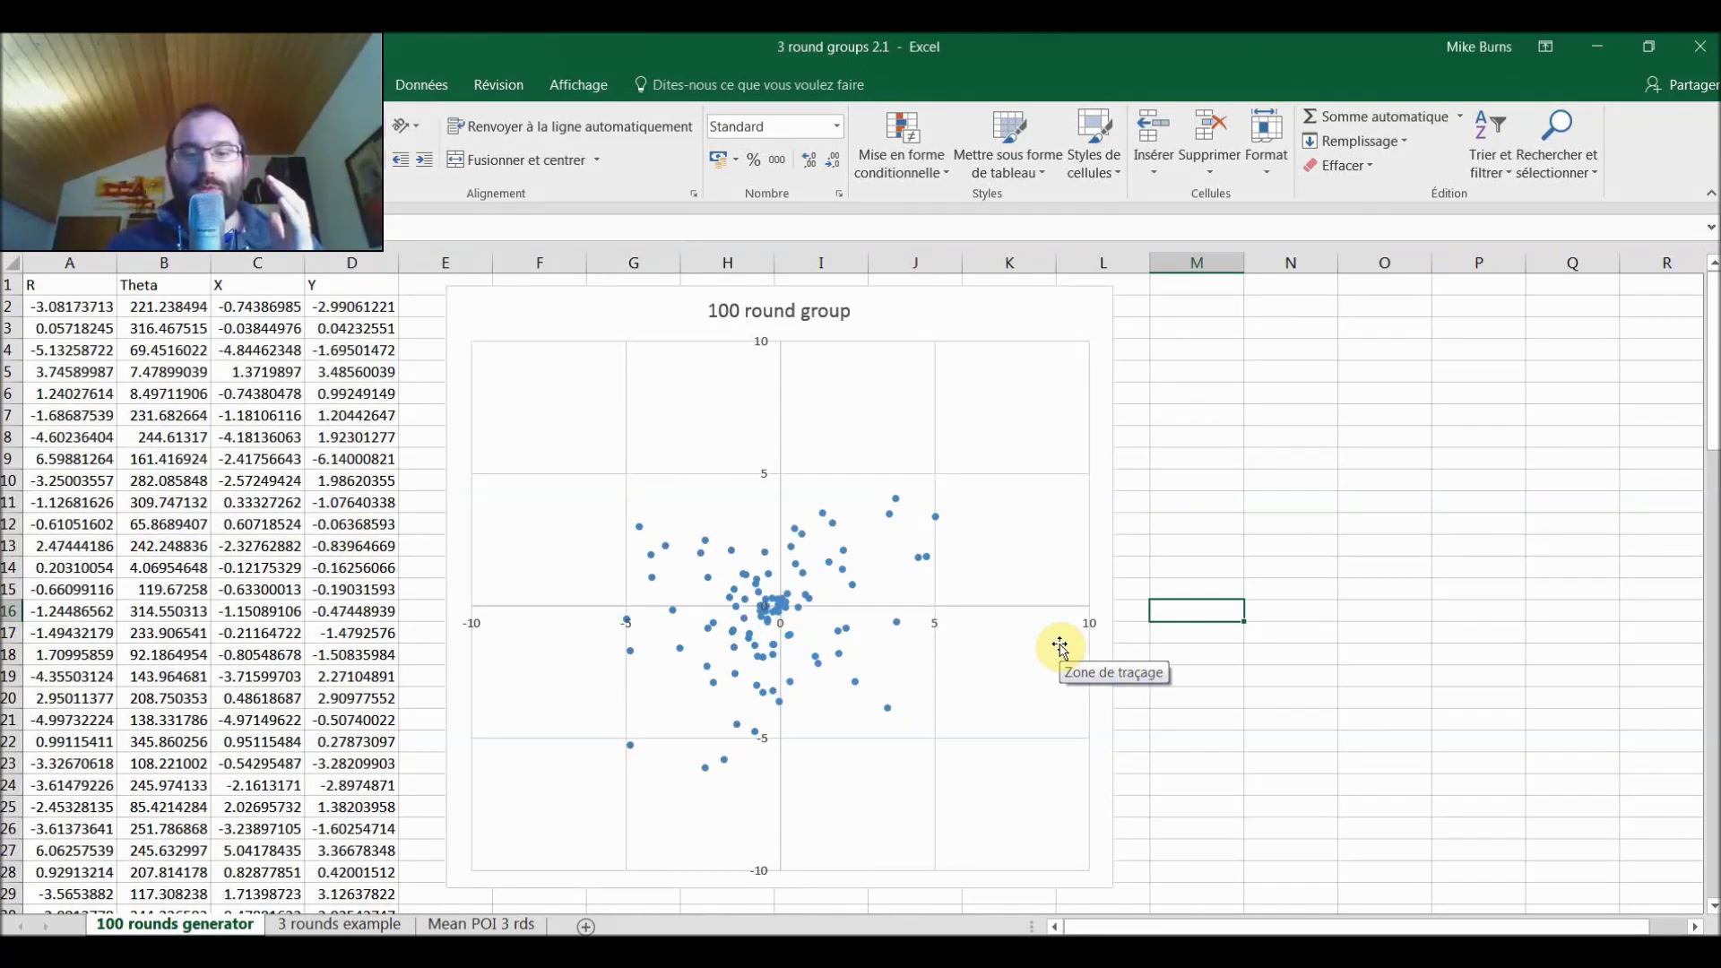
pyautogui.press('F9')
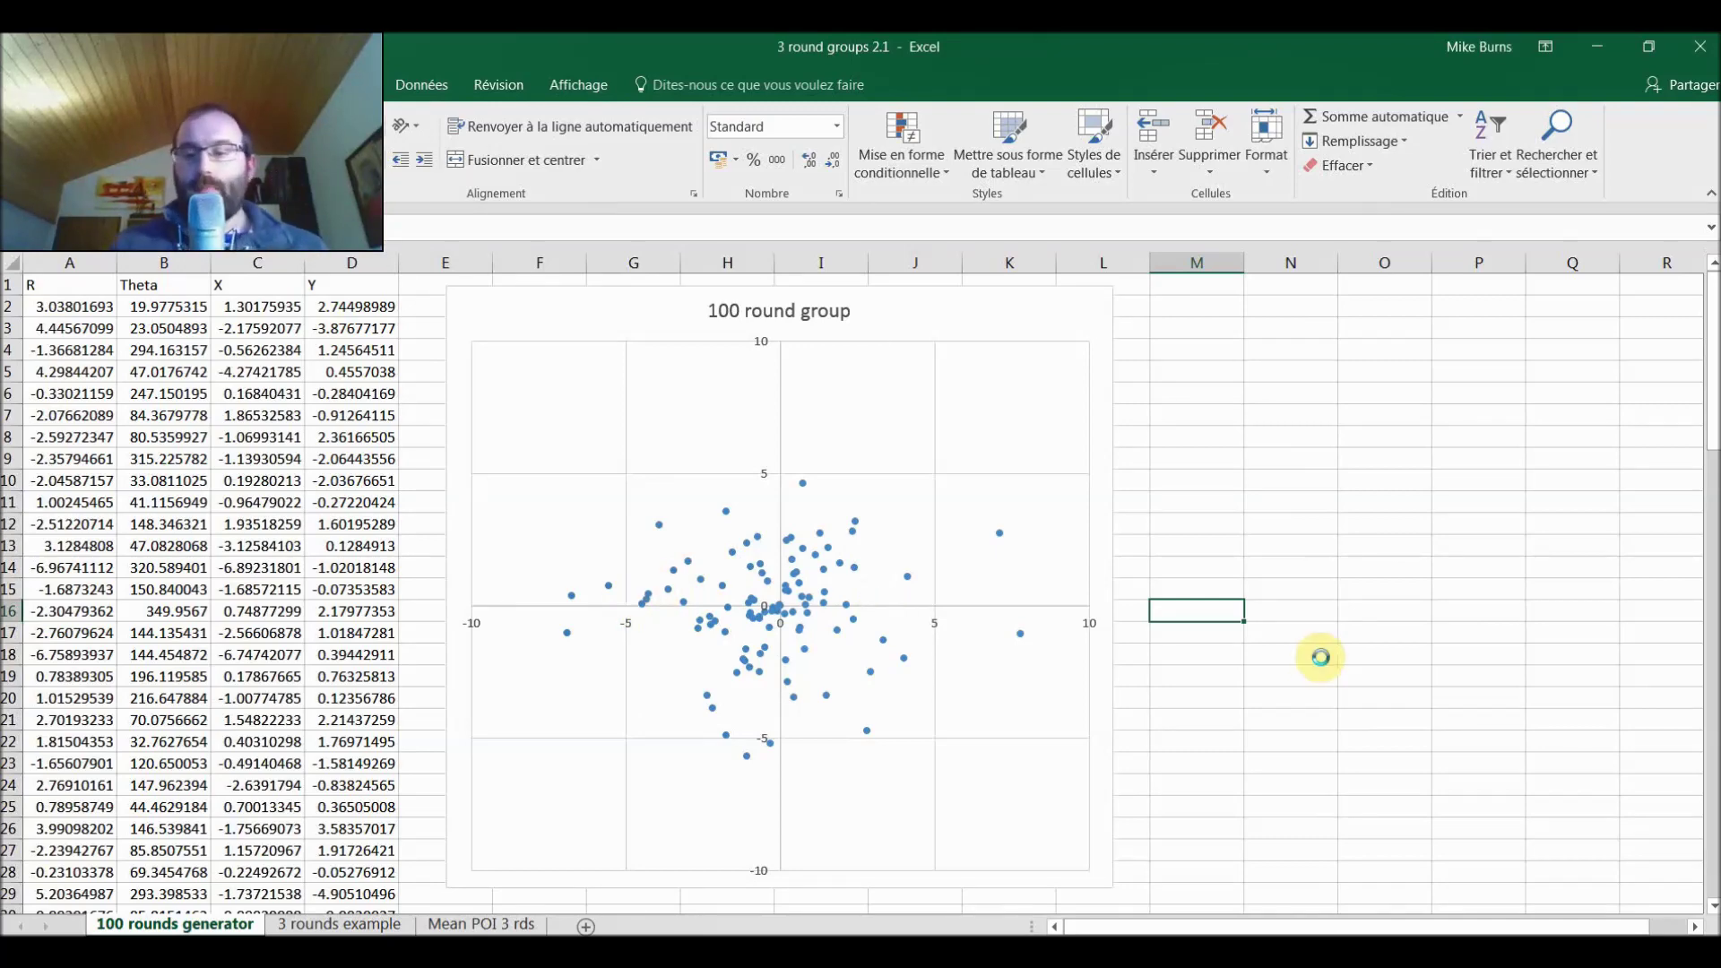
pyautogui.press('F9')
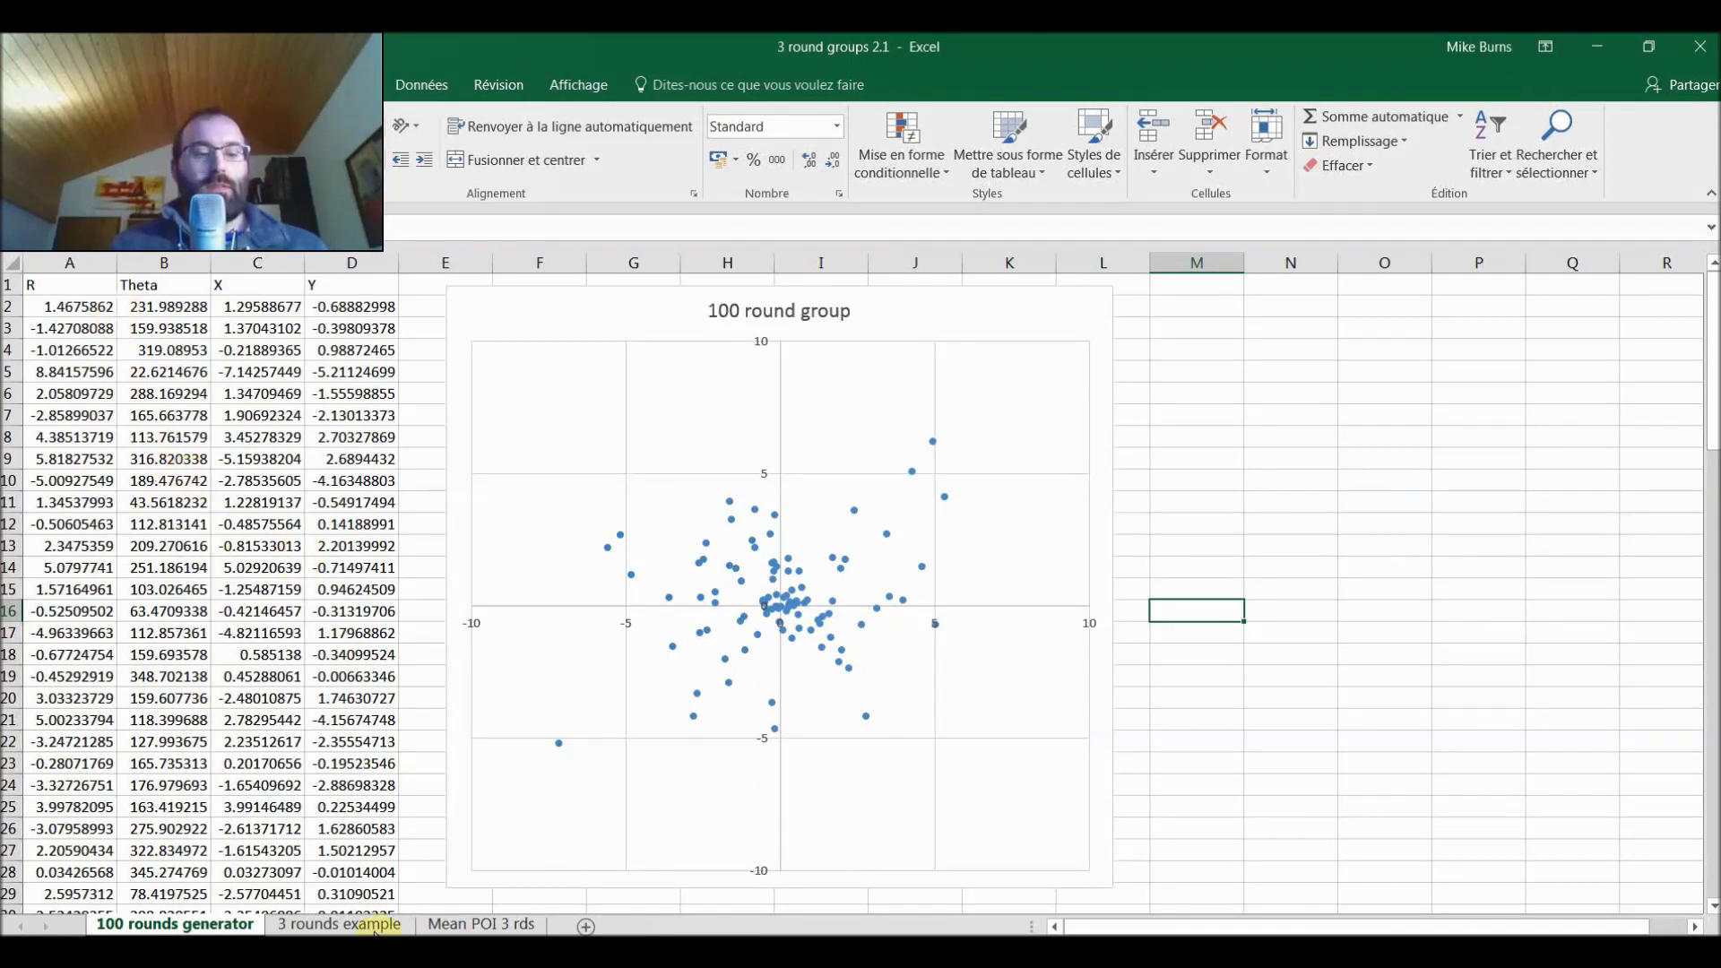
pyautogui.click(341, 924)
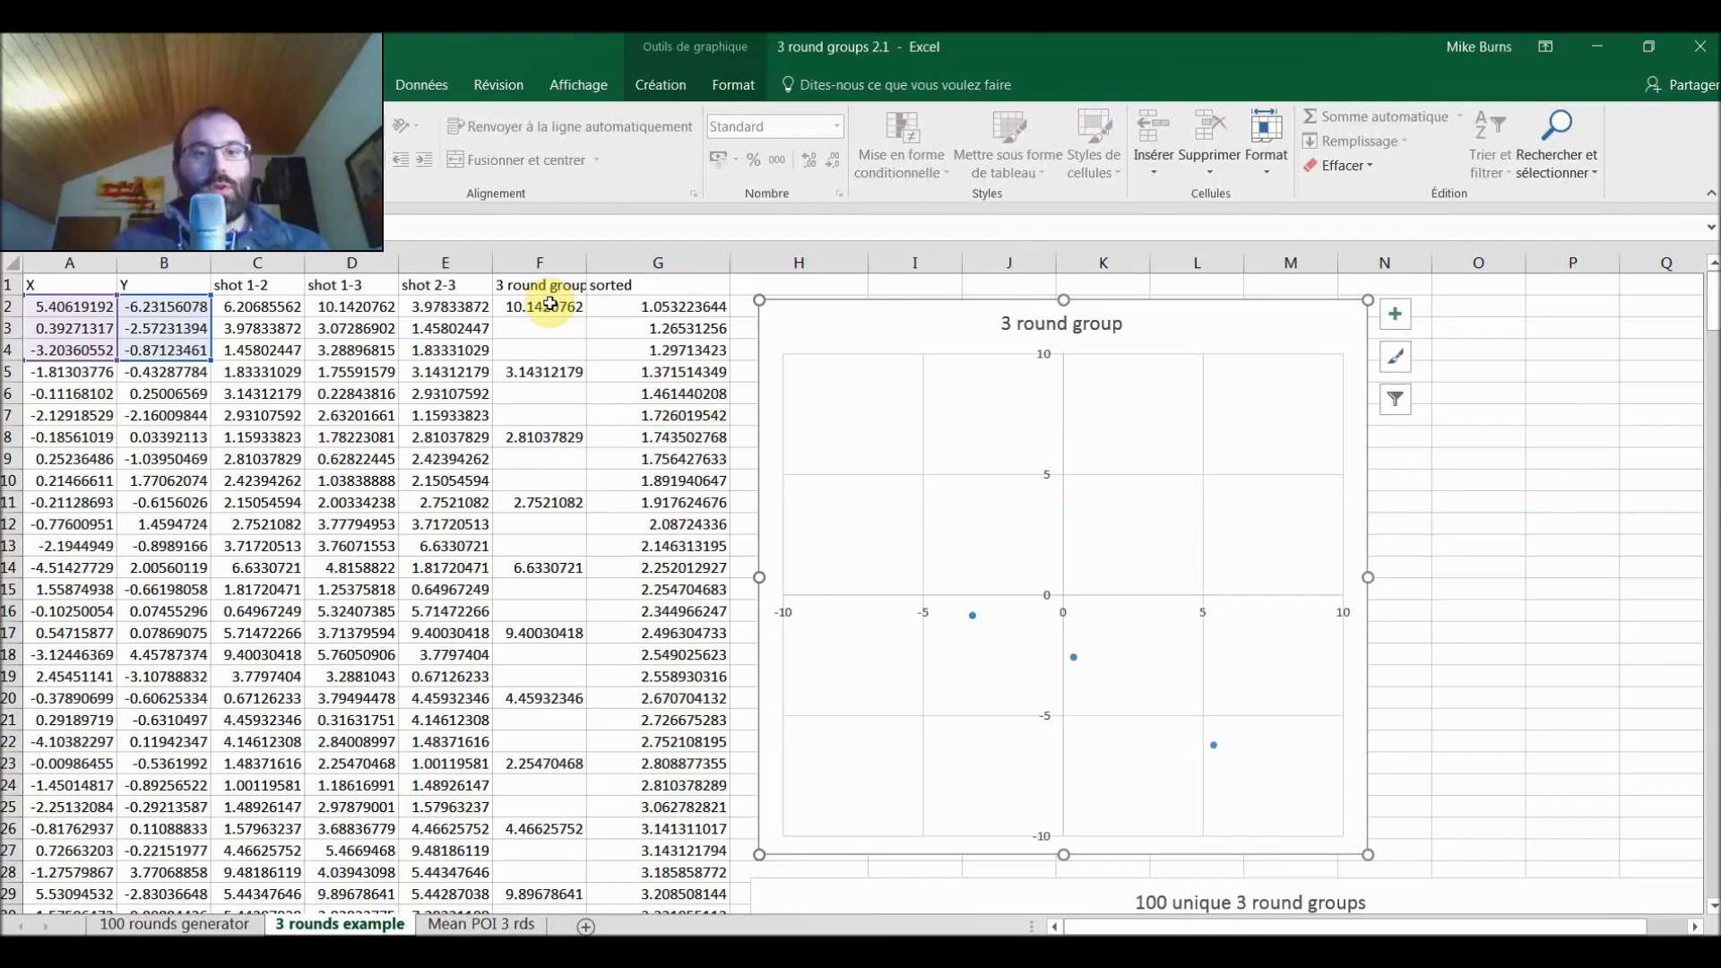
pyautogui.click(542, 307)
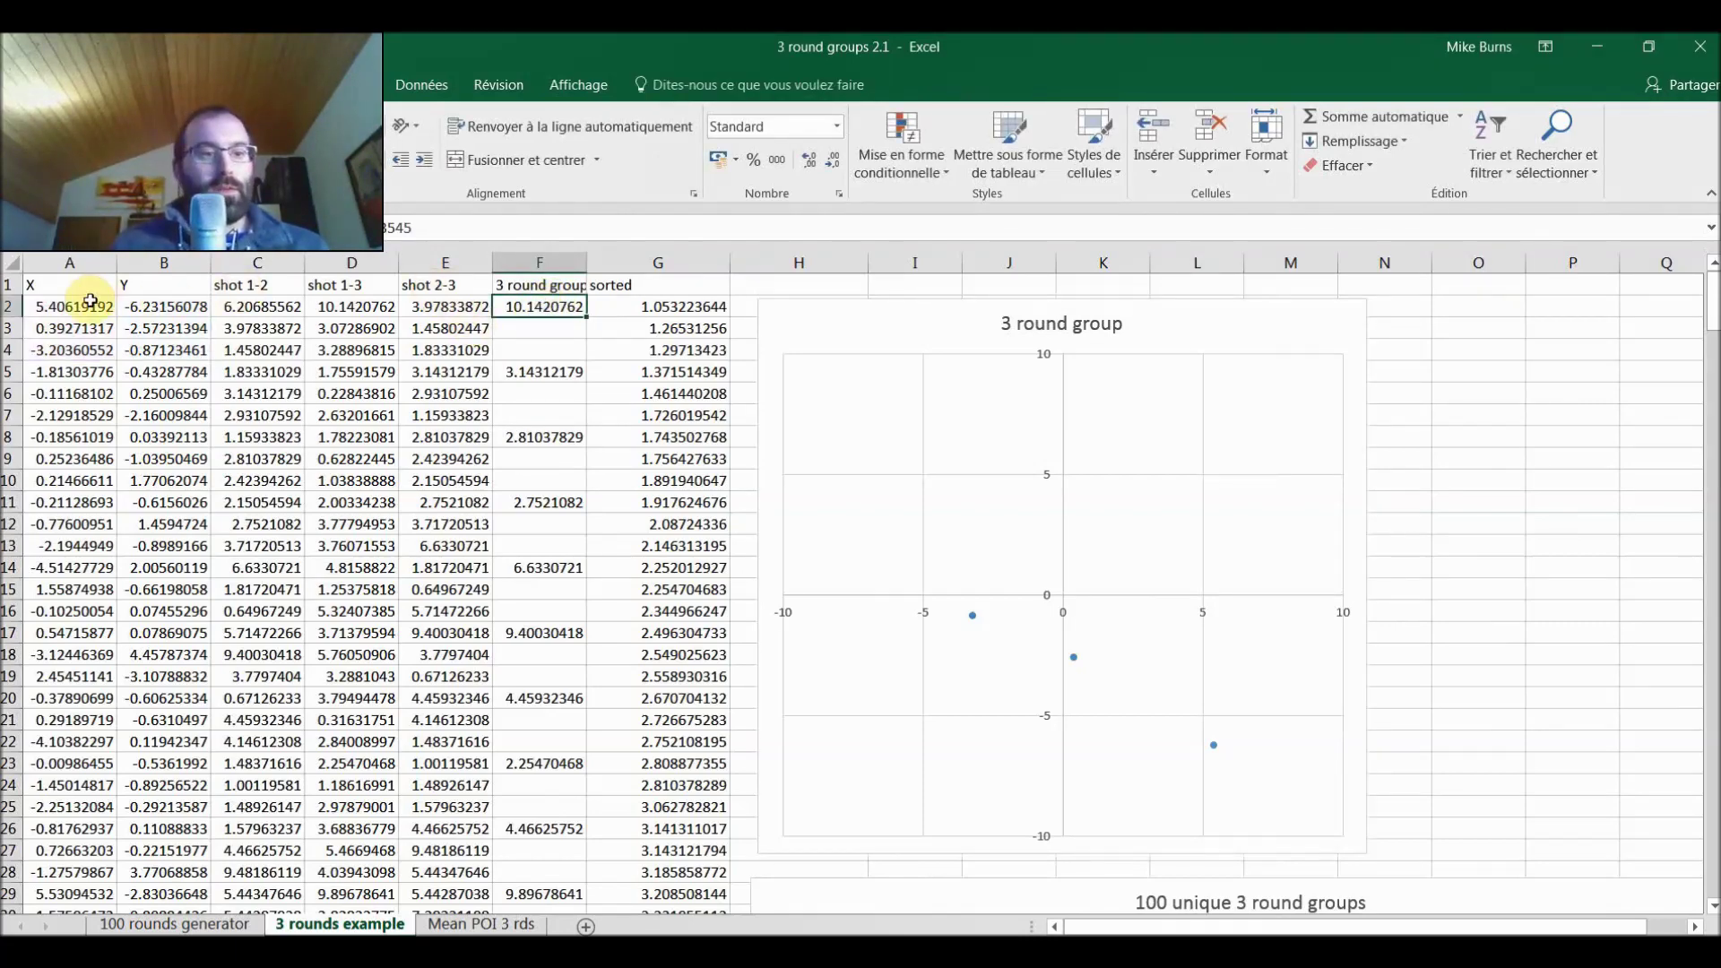
pyautogui.moveTo(79, 307); pyautogui.dragTo(68, 410)
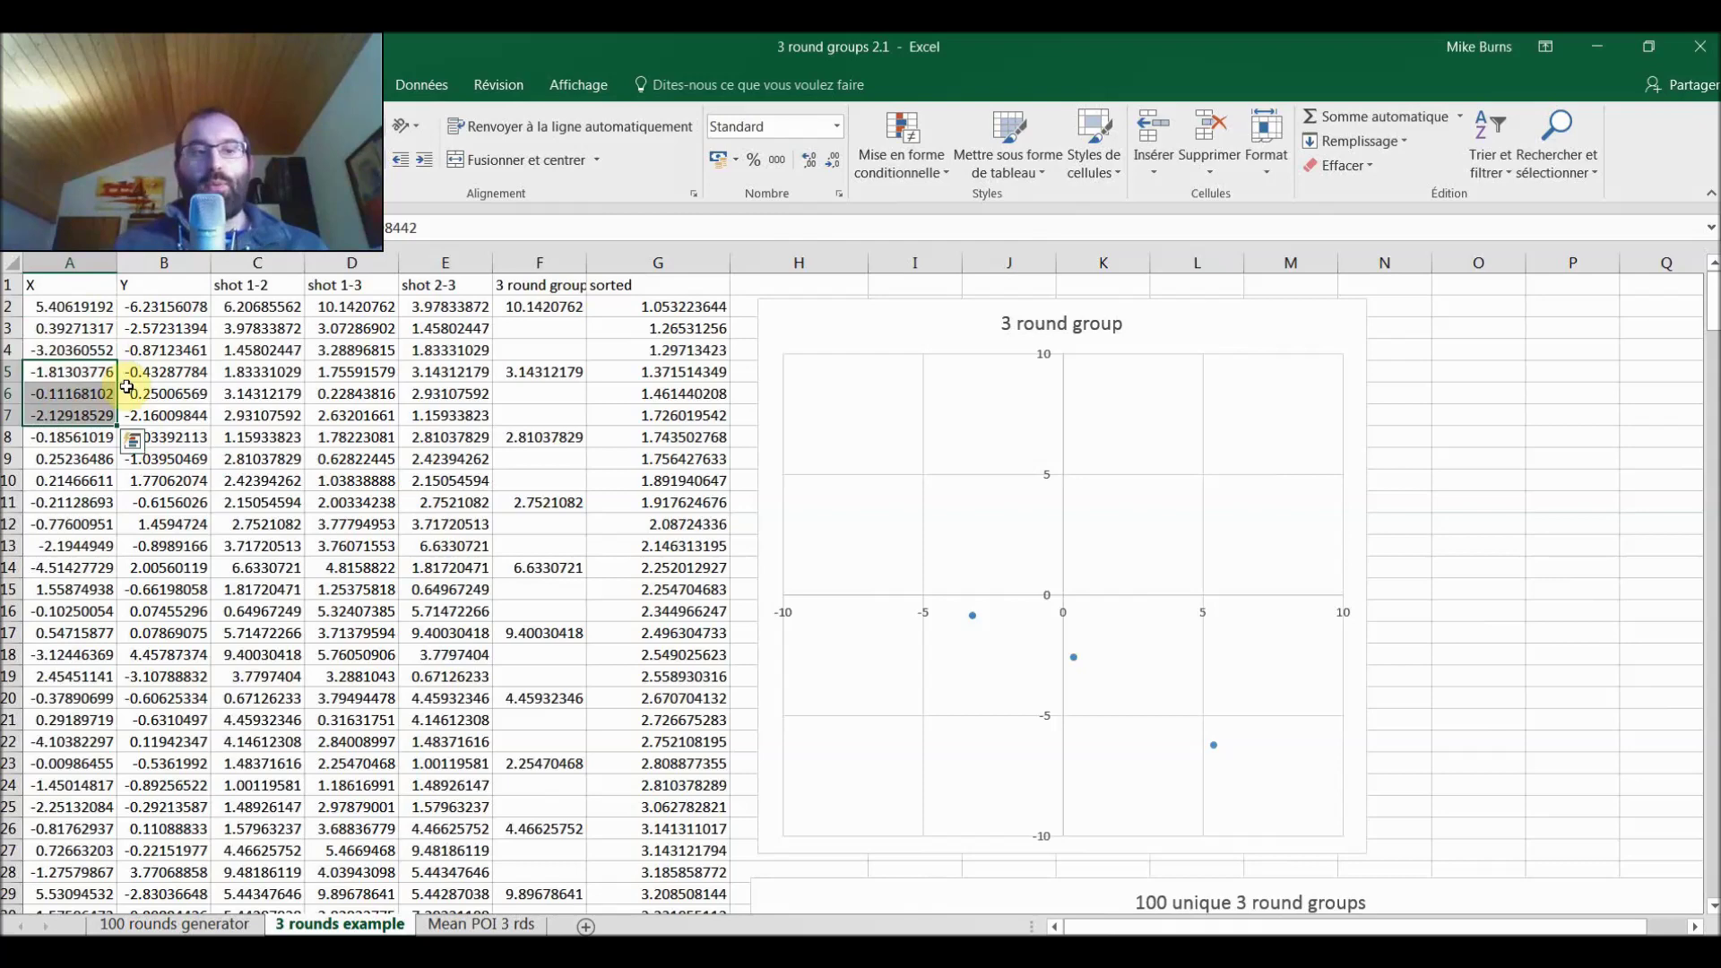
pyautogui.click(79, 329)
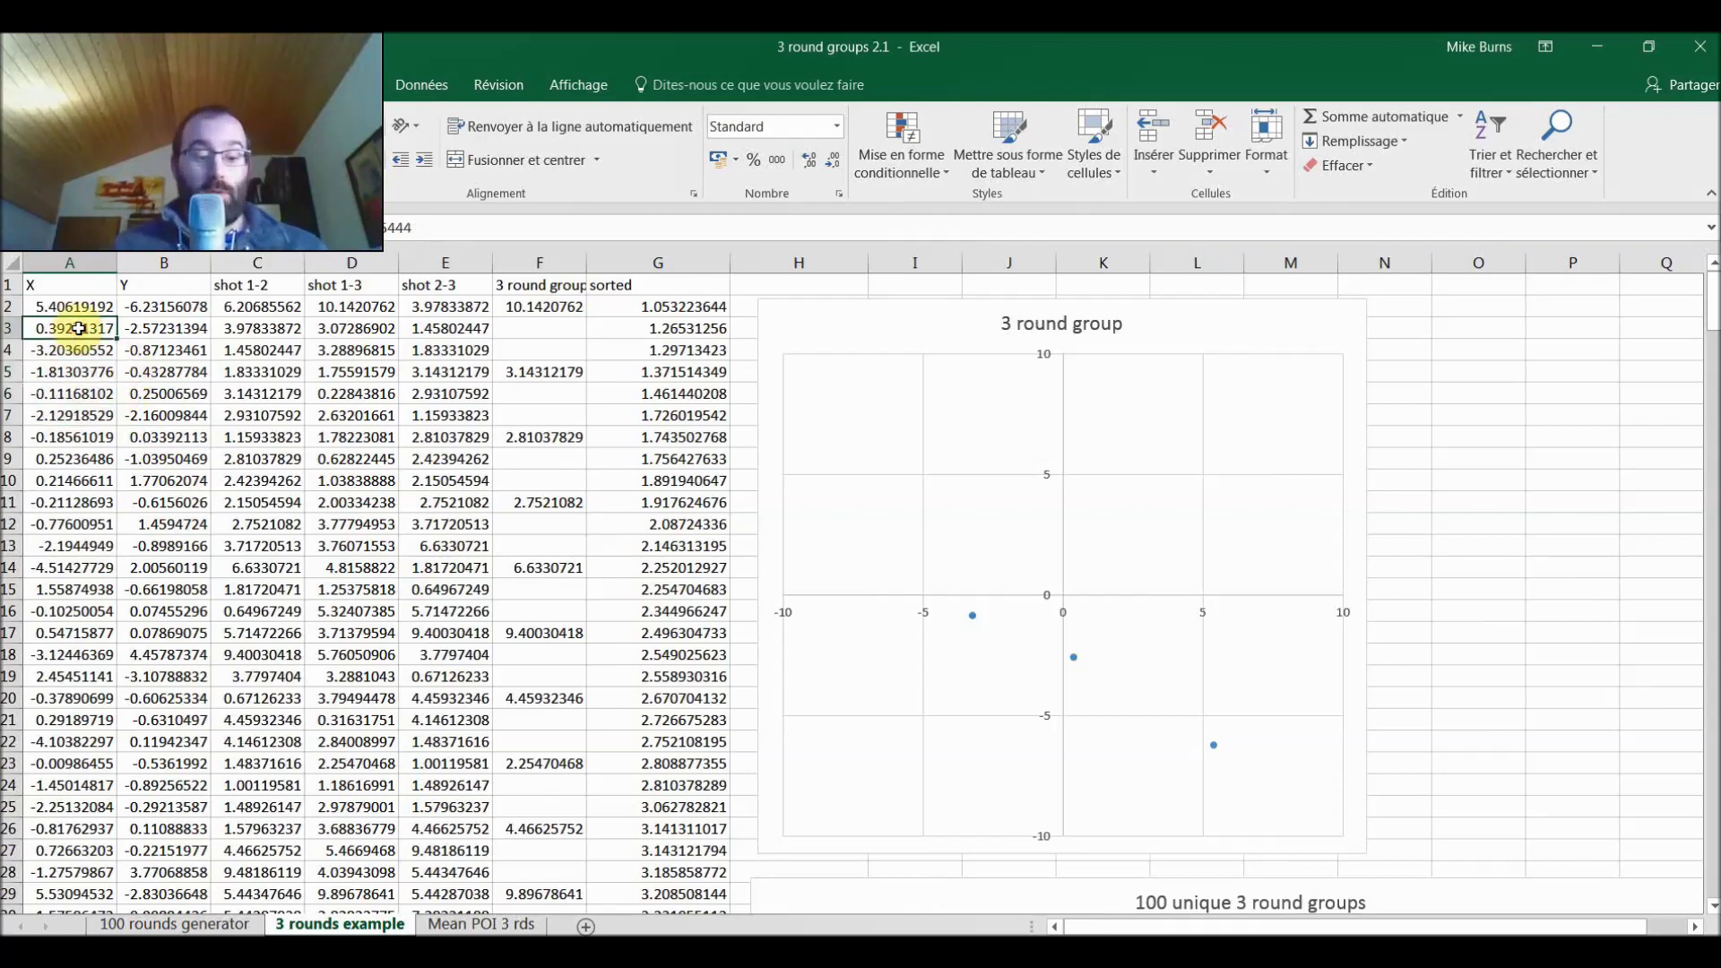
pyautogui.hotkey('shift', 'Down')
pyautogui.hotkey('shift', 'Down')
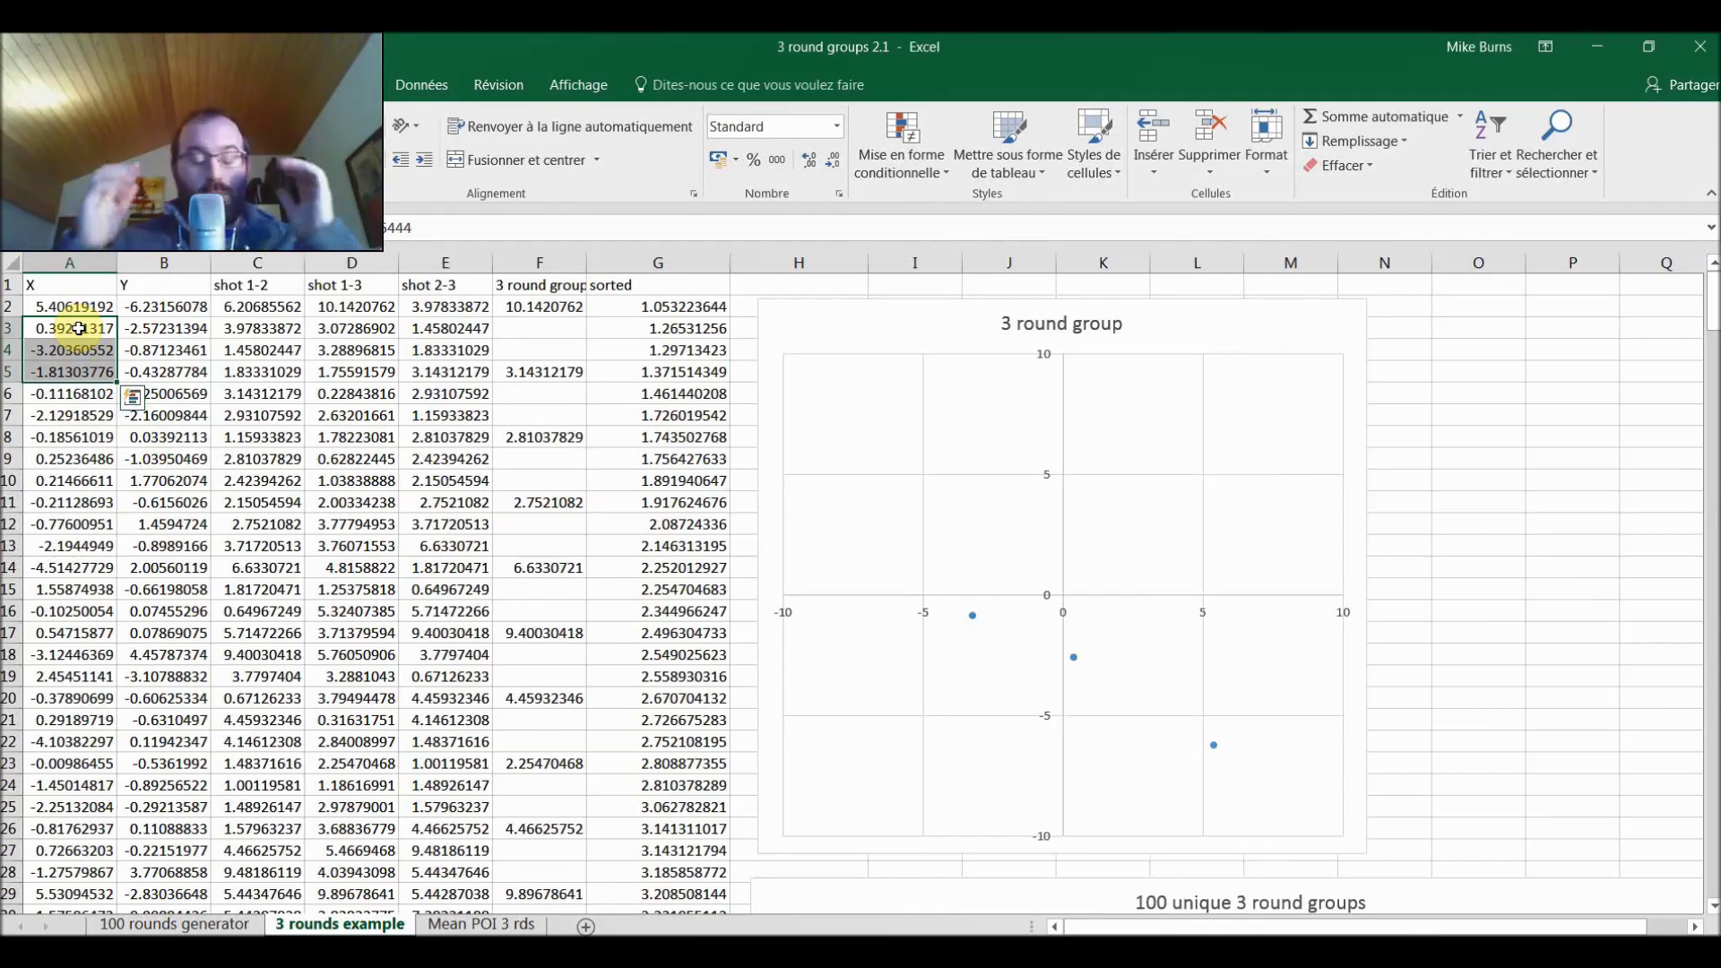
pyautogui.click(880, 317)
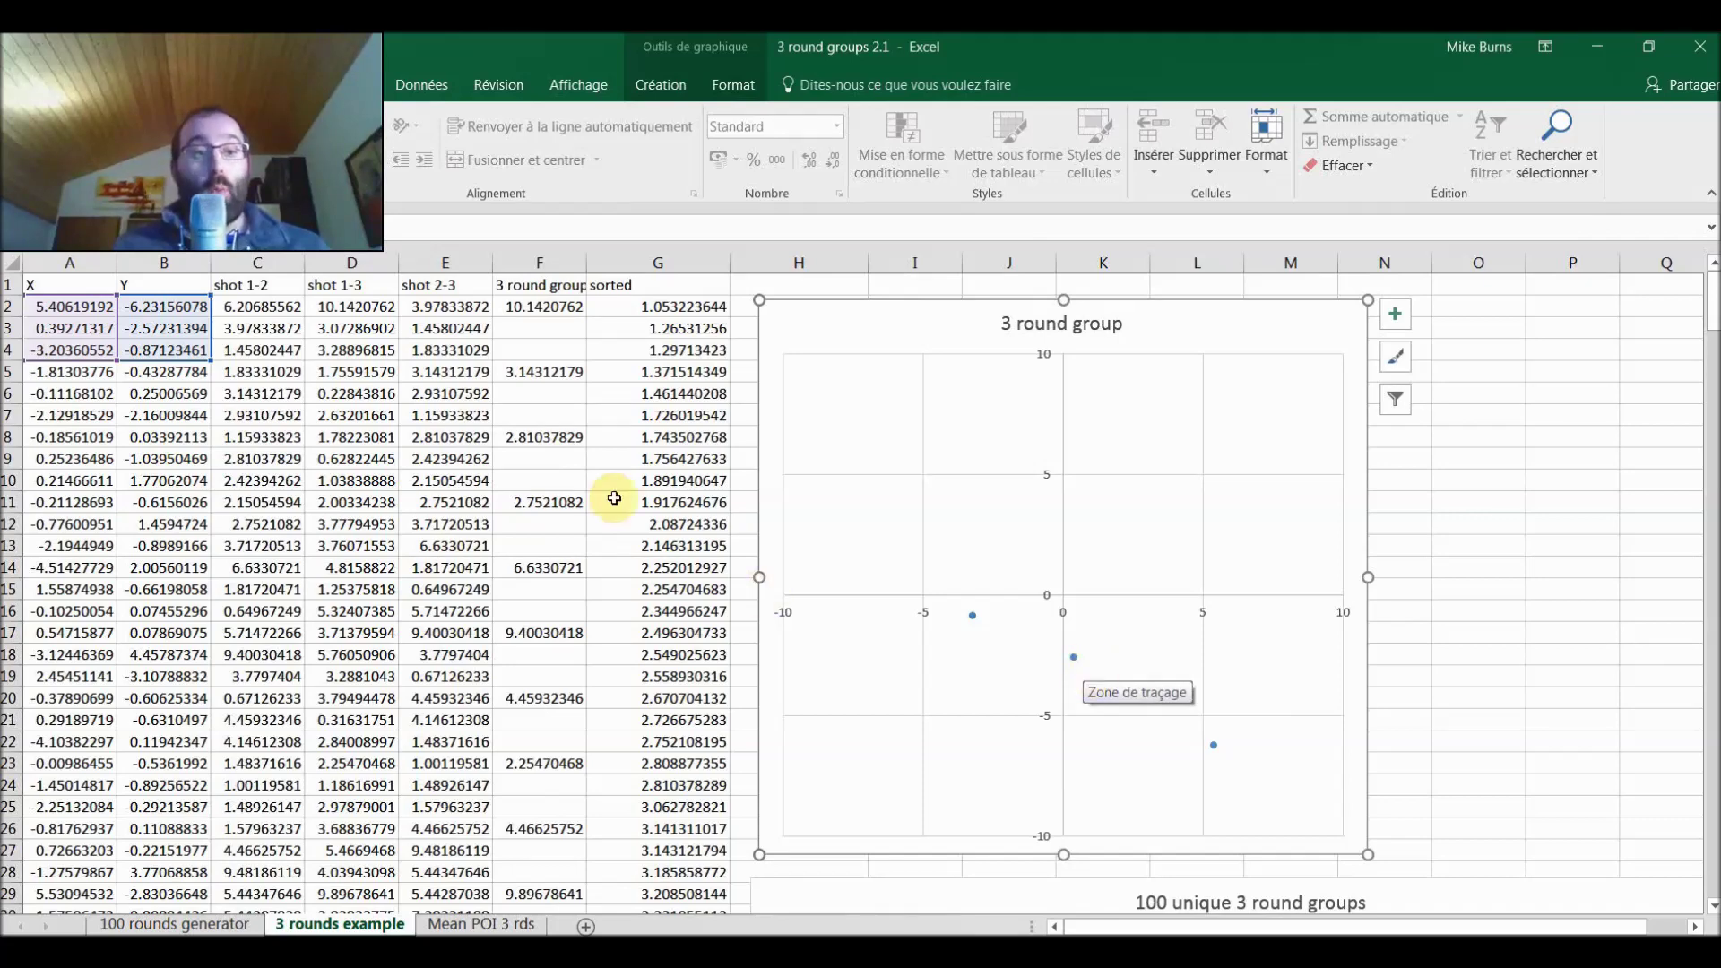
# Shift the 3 round group chart's source range down to rows 5–7, then rows 8–10
pyautogui.moveTo(211, 311); pyautogui.dragTo(205, 387)
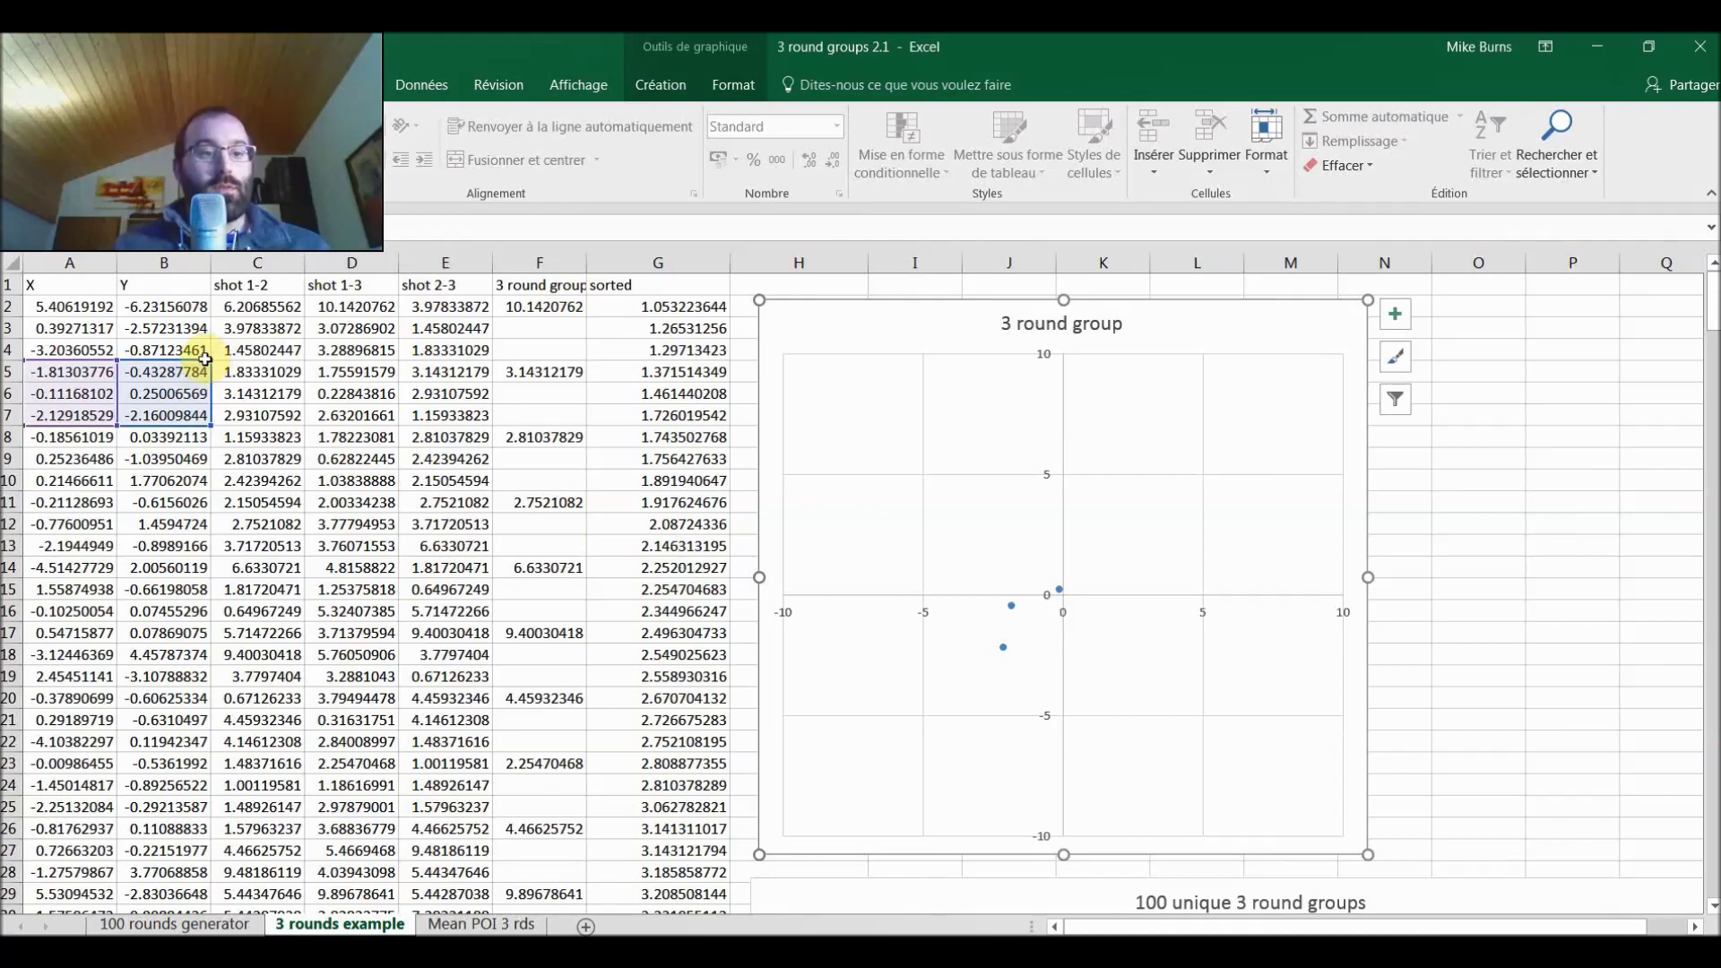
pyautogui.moveTo(205, 368); pyautogui.dragTo(207, 439)
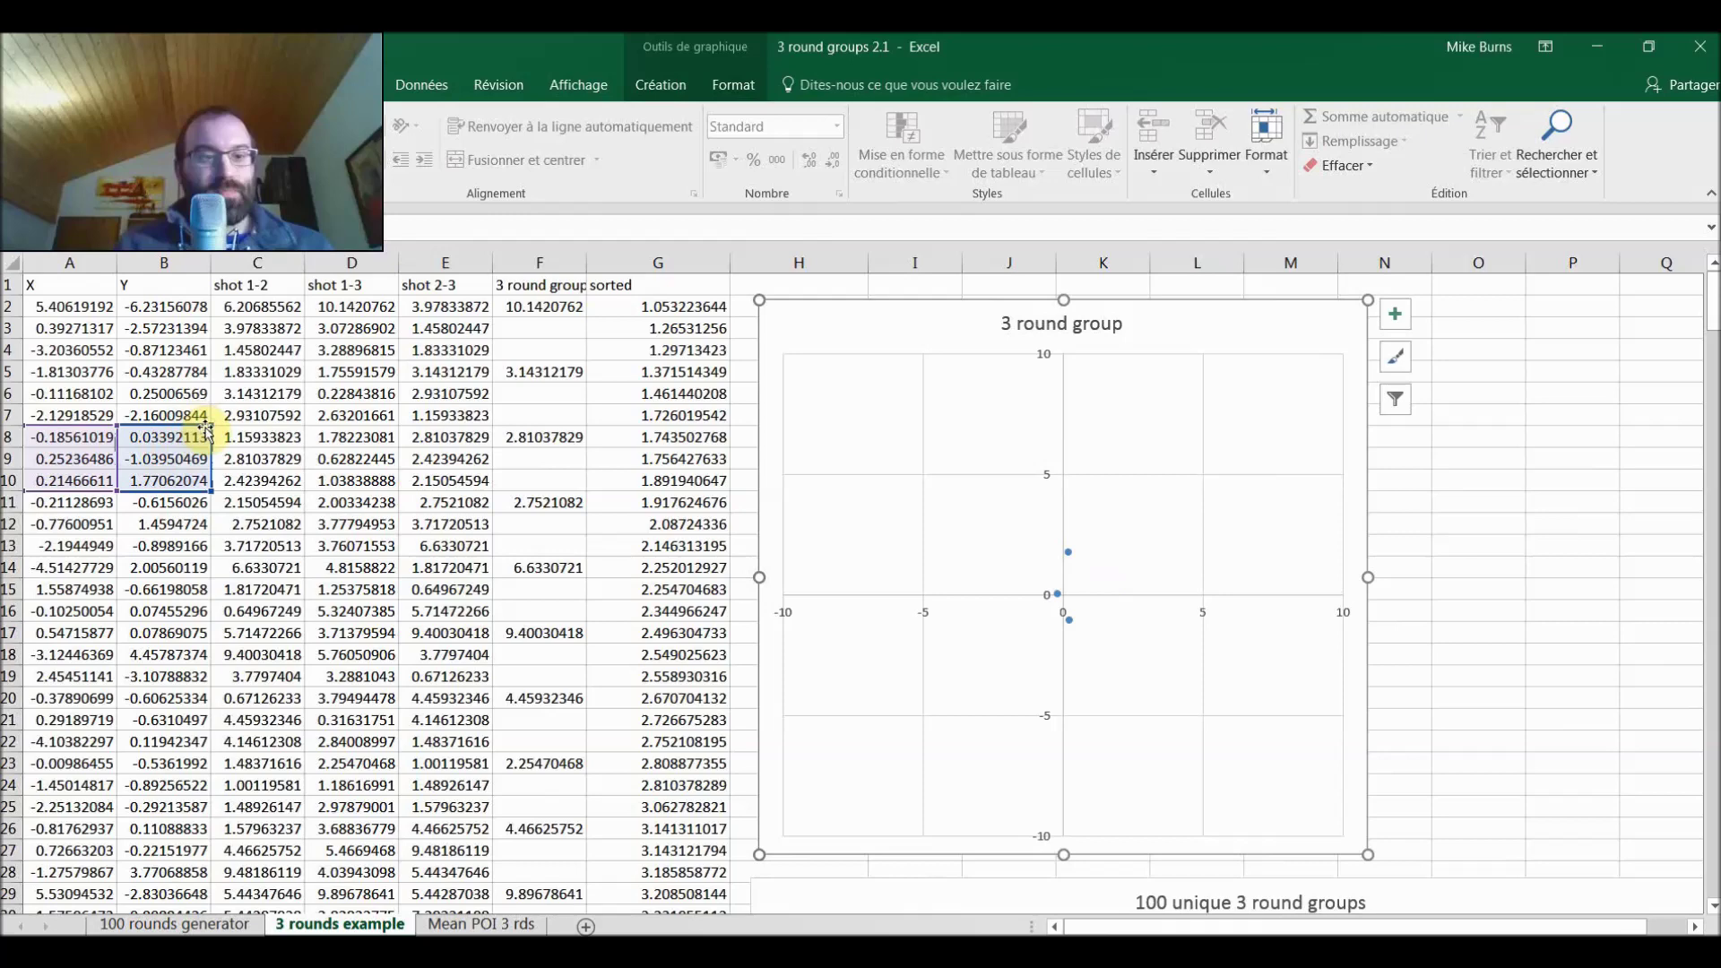
# Move the chart's source range to rows 11–13, 17–19 and 20–22 in turn
pyautogui.moveTo(205, 432); pyautogui.dragTo(213, 550)
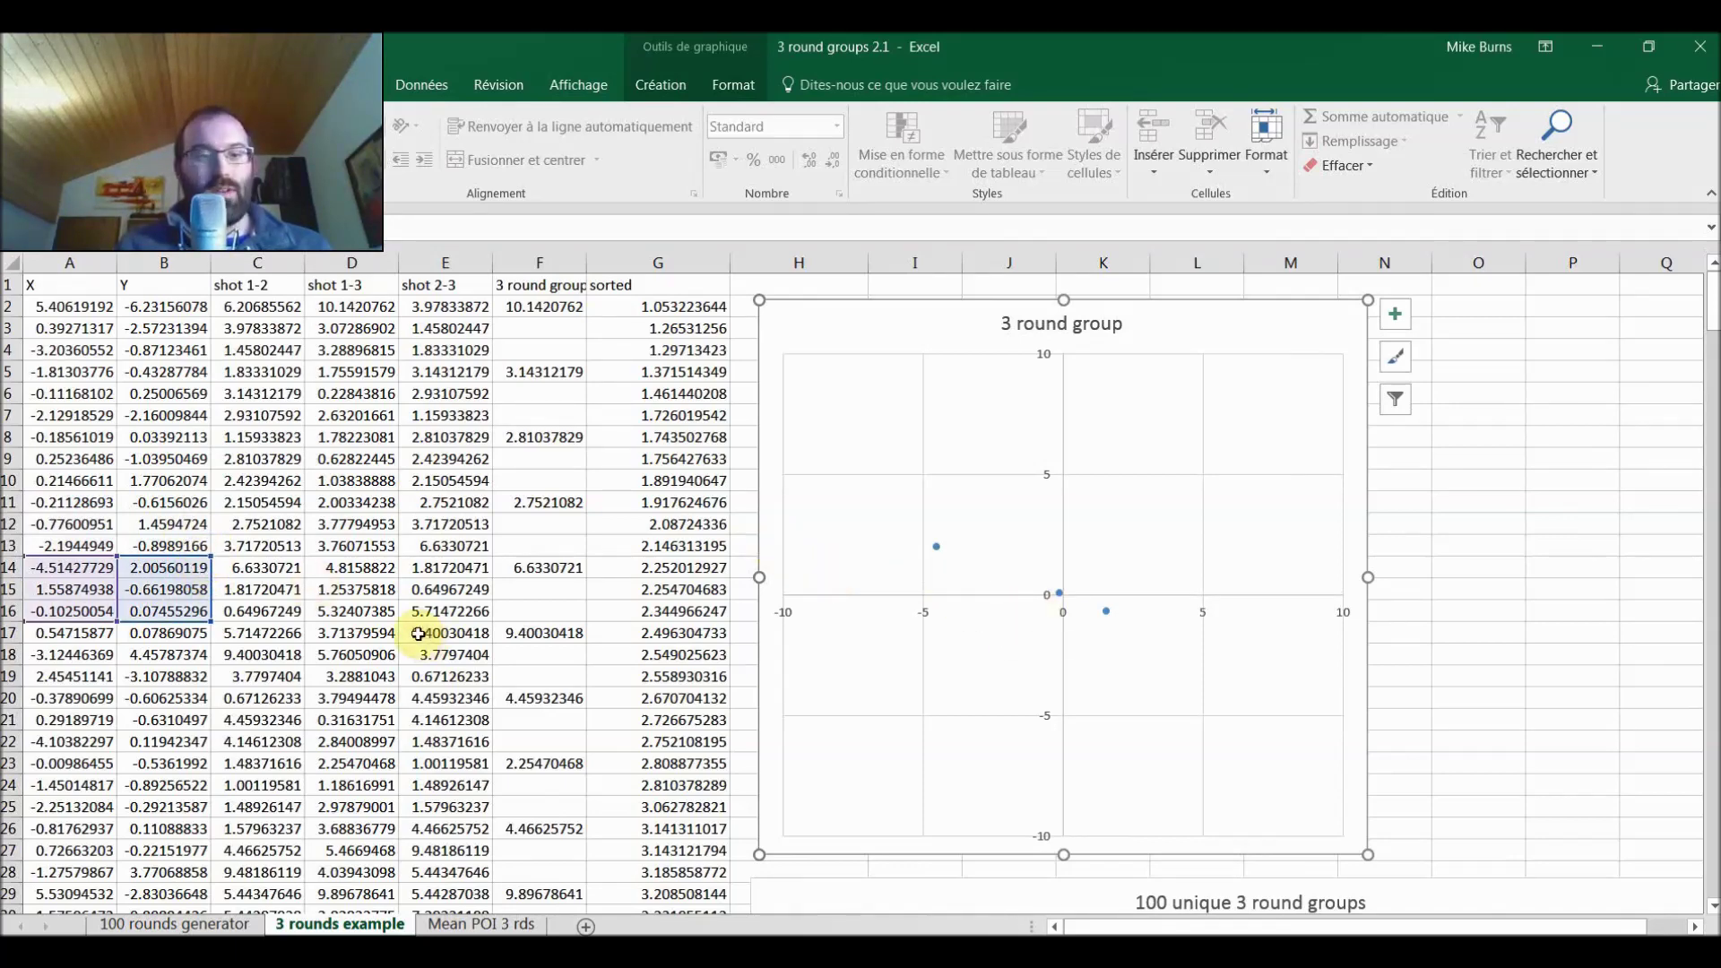
pyautogui.moveTo(201, 559); pyautogui.dragTo(201, 633)
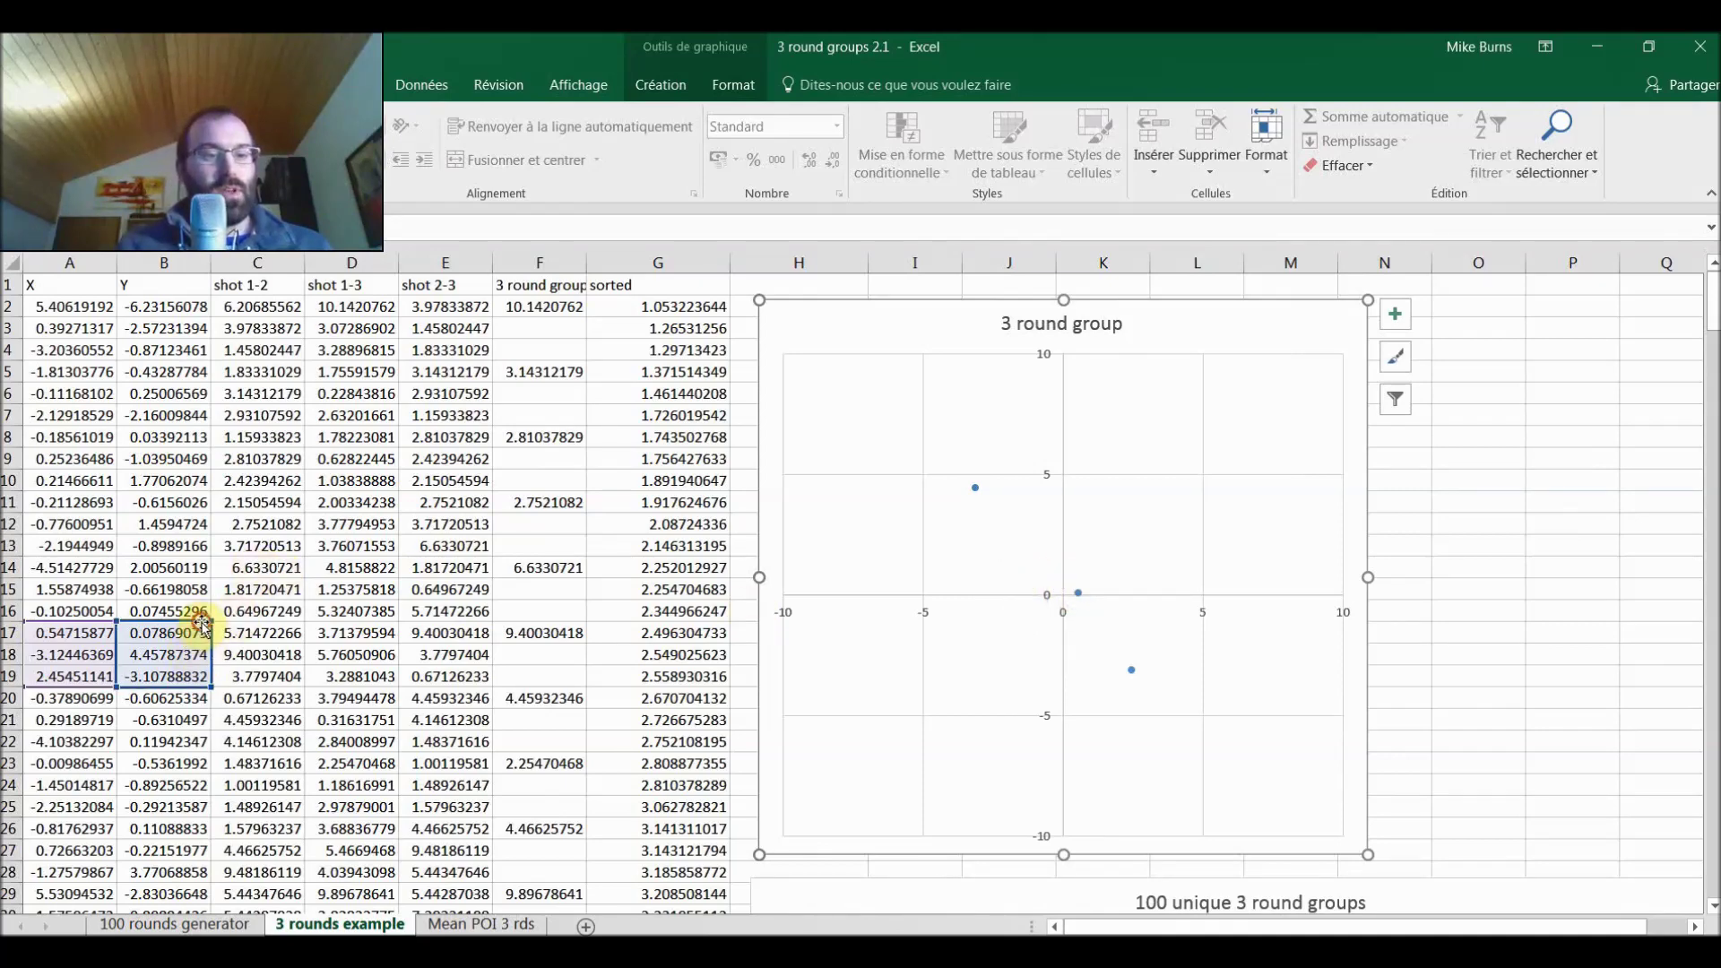
pyautogui.moveTo(201, 631); pyautogui.dragTo(202, 785)
# Plot rows 23–25 on the chart, then go to the Mean POI 3 rds sheet
pyautogui.click(980, 595)
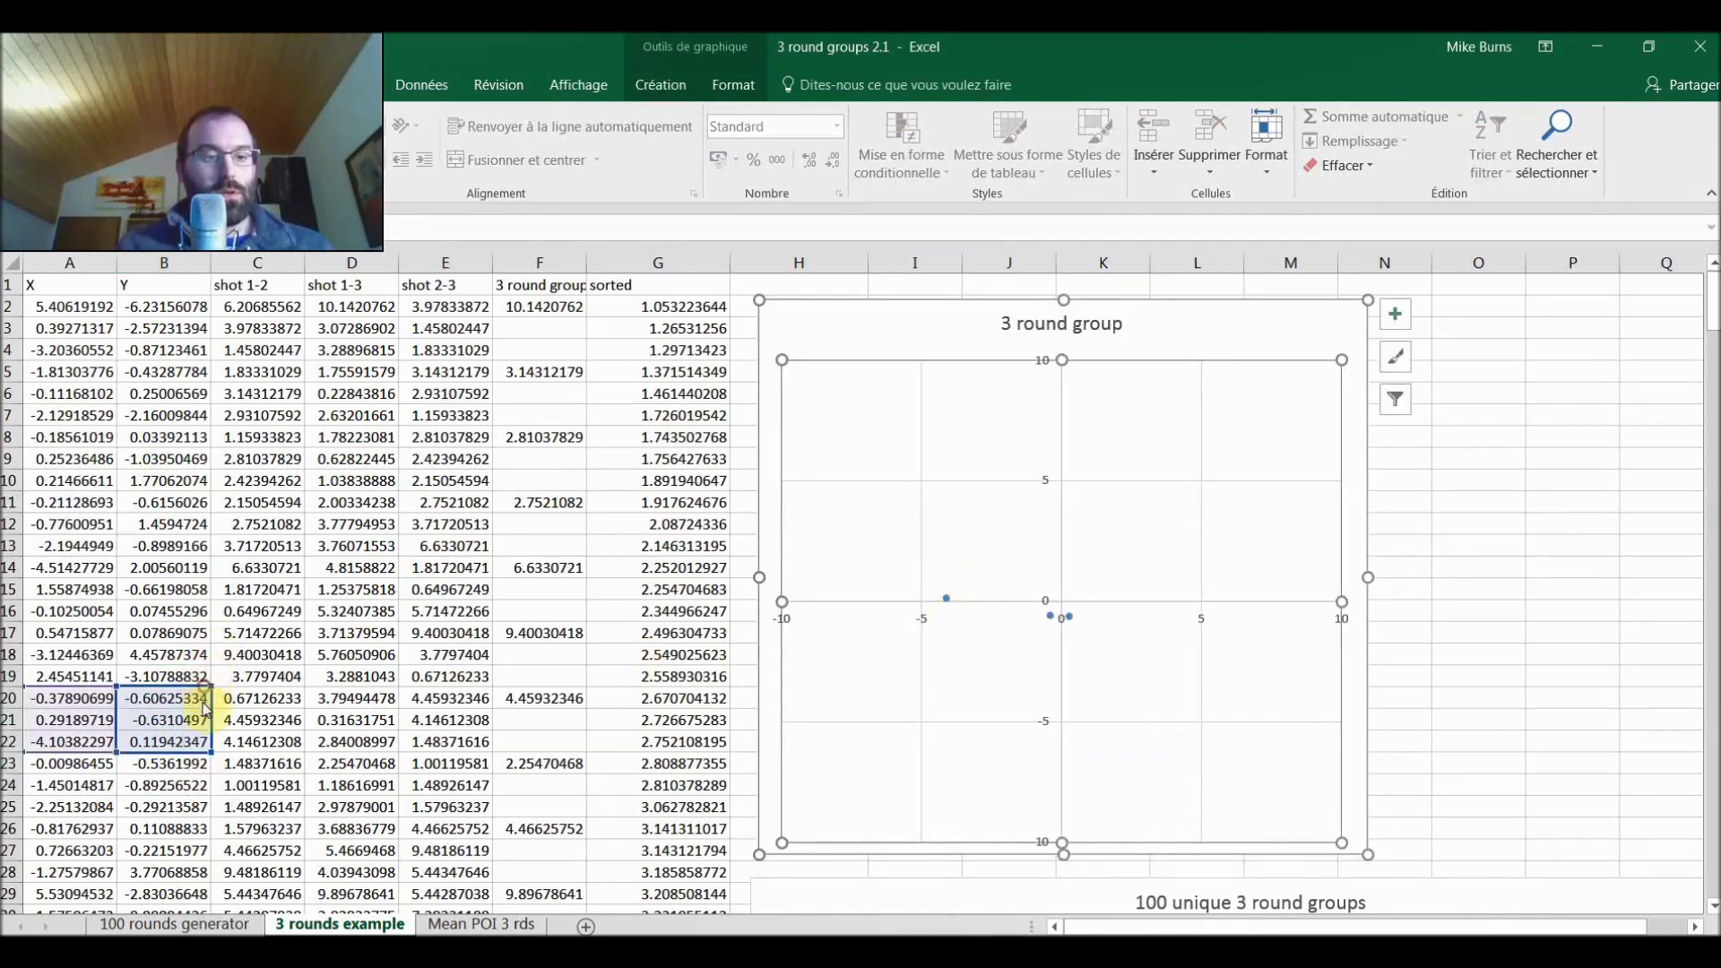
pyautogui.moveTo(206, 690); pyautogui.dragTo(199, 766)
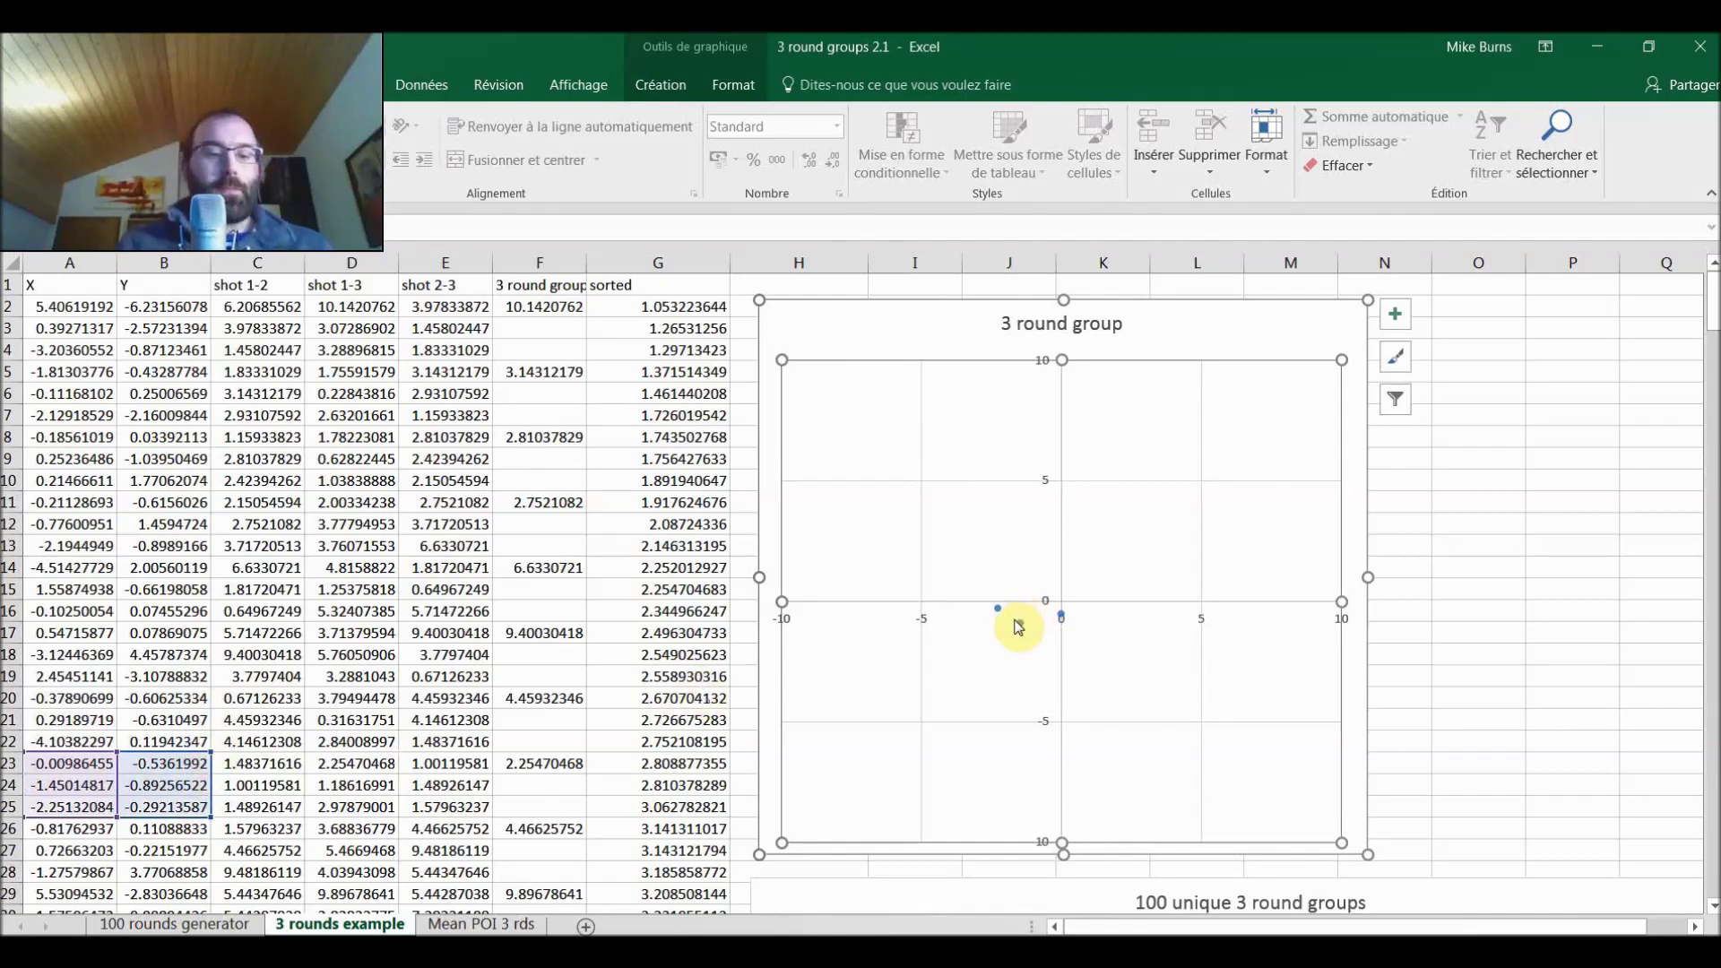
pyautogui.moveTo(1018, 626)
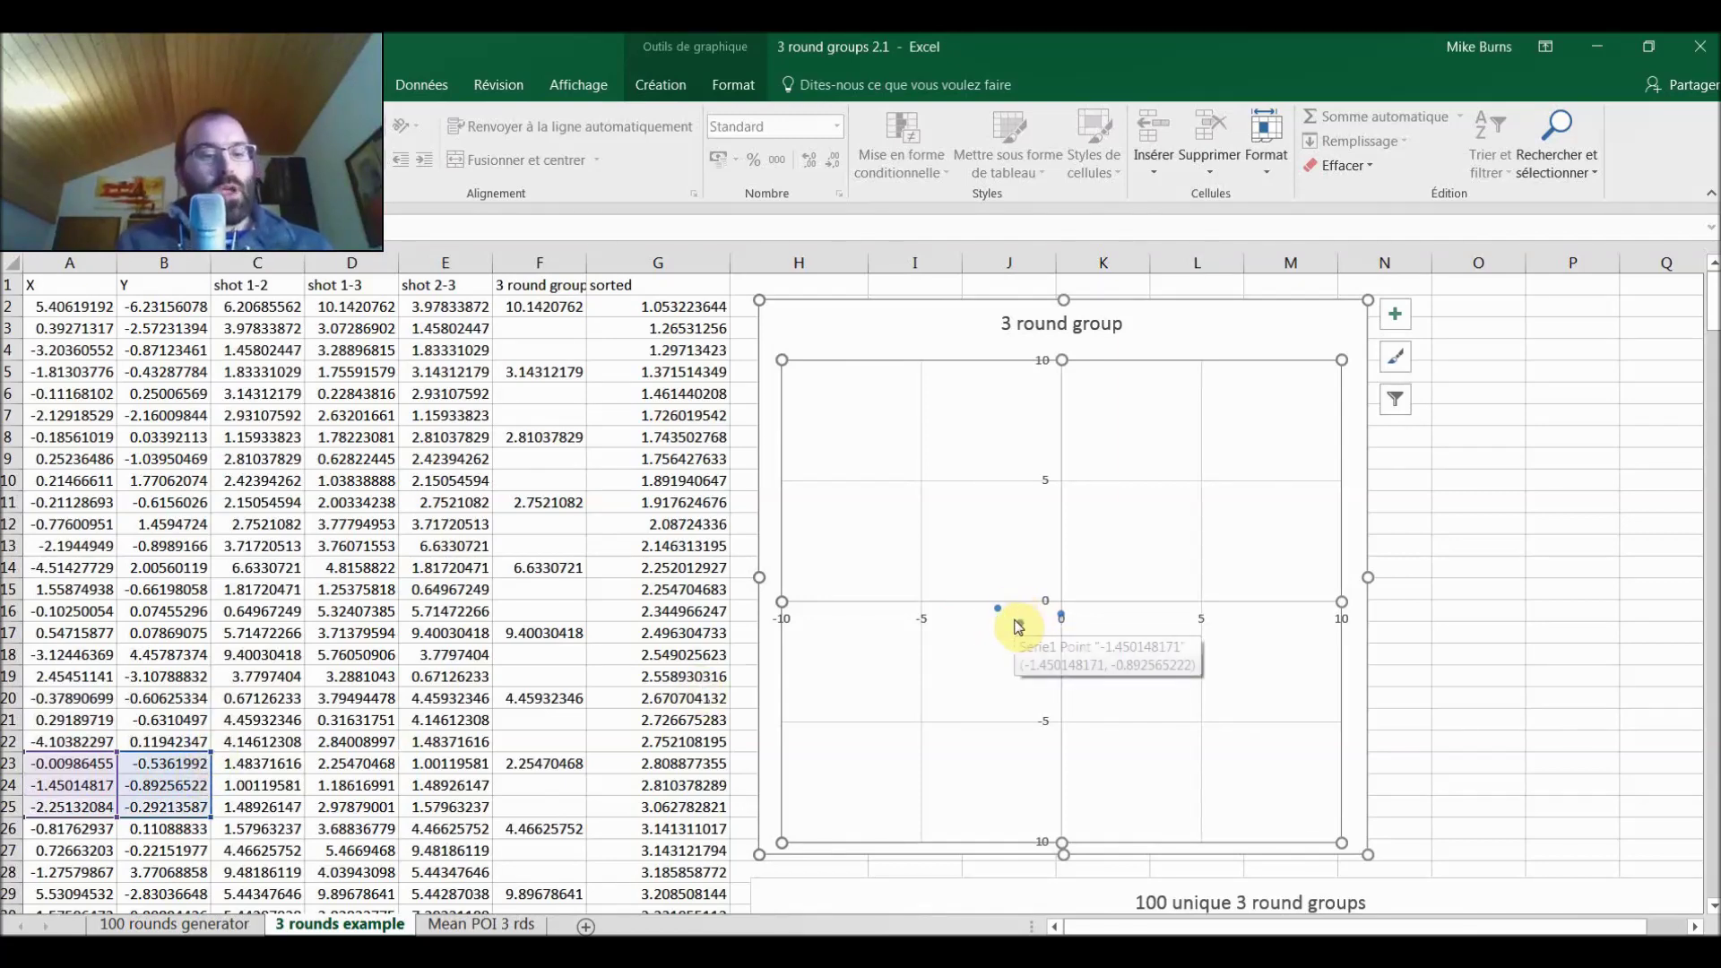
pyautogui.click(467, 926)
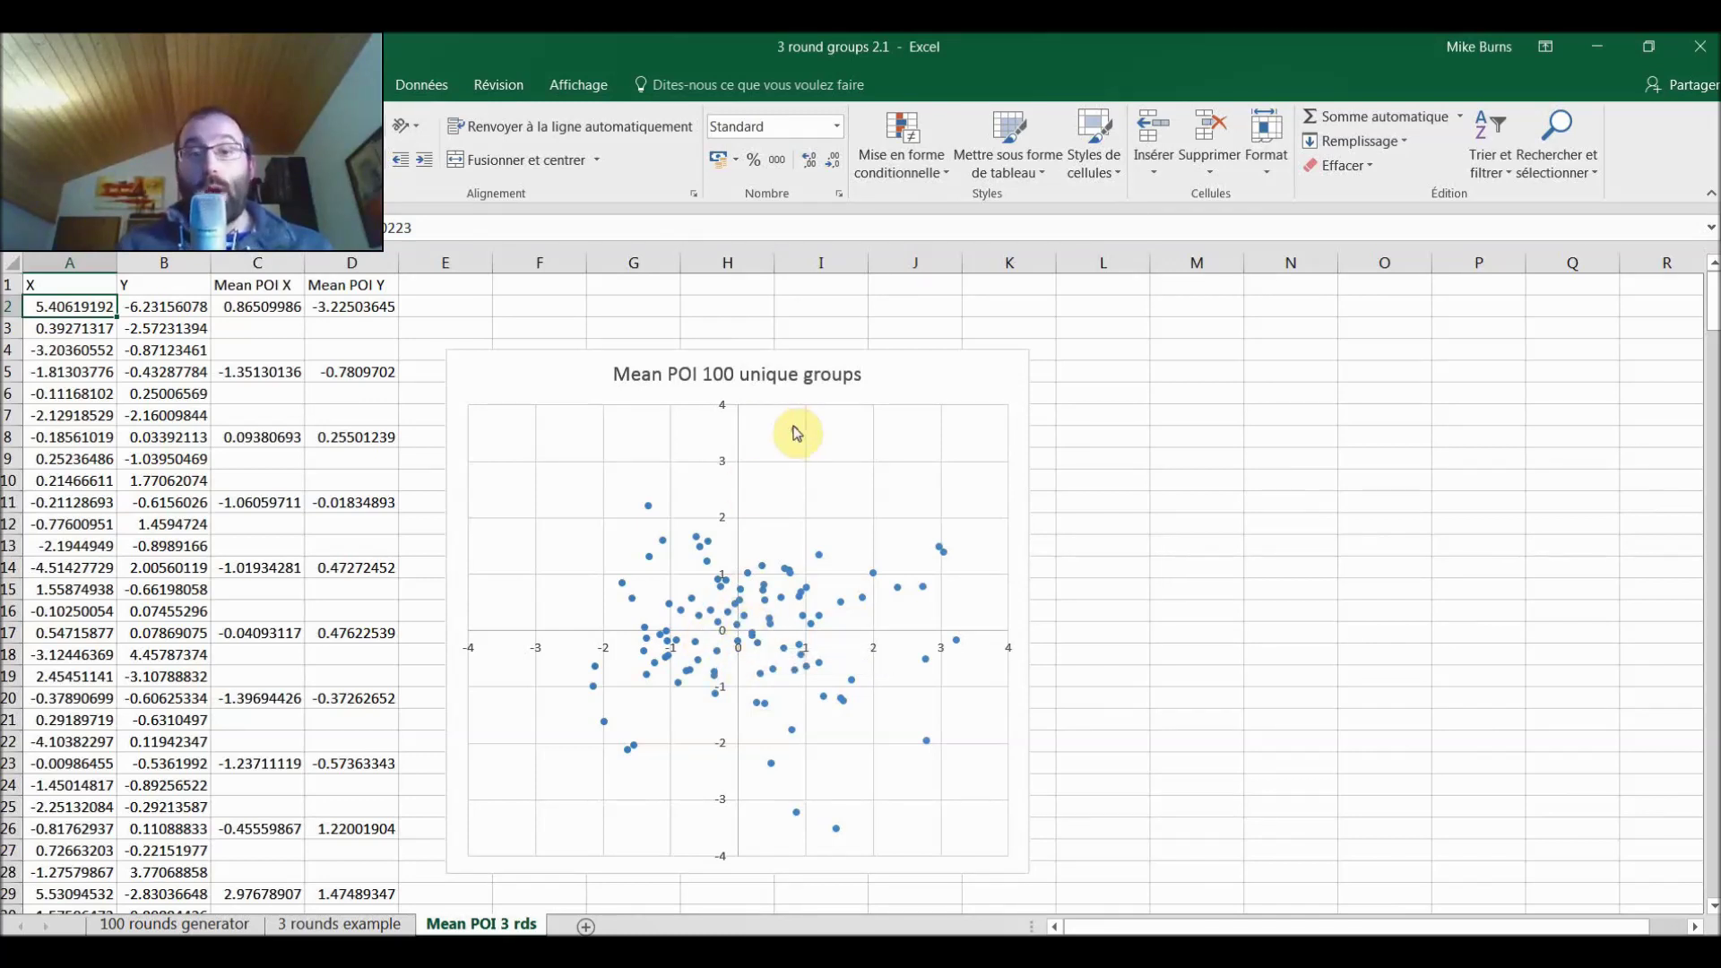
# Read individual group-centre points on the 'Mean POI 100 unique groups' scatter
pyautogui.moveTo(797, 431)
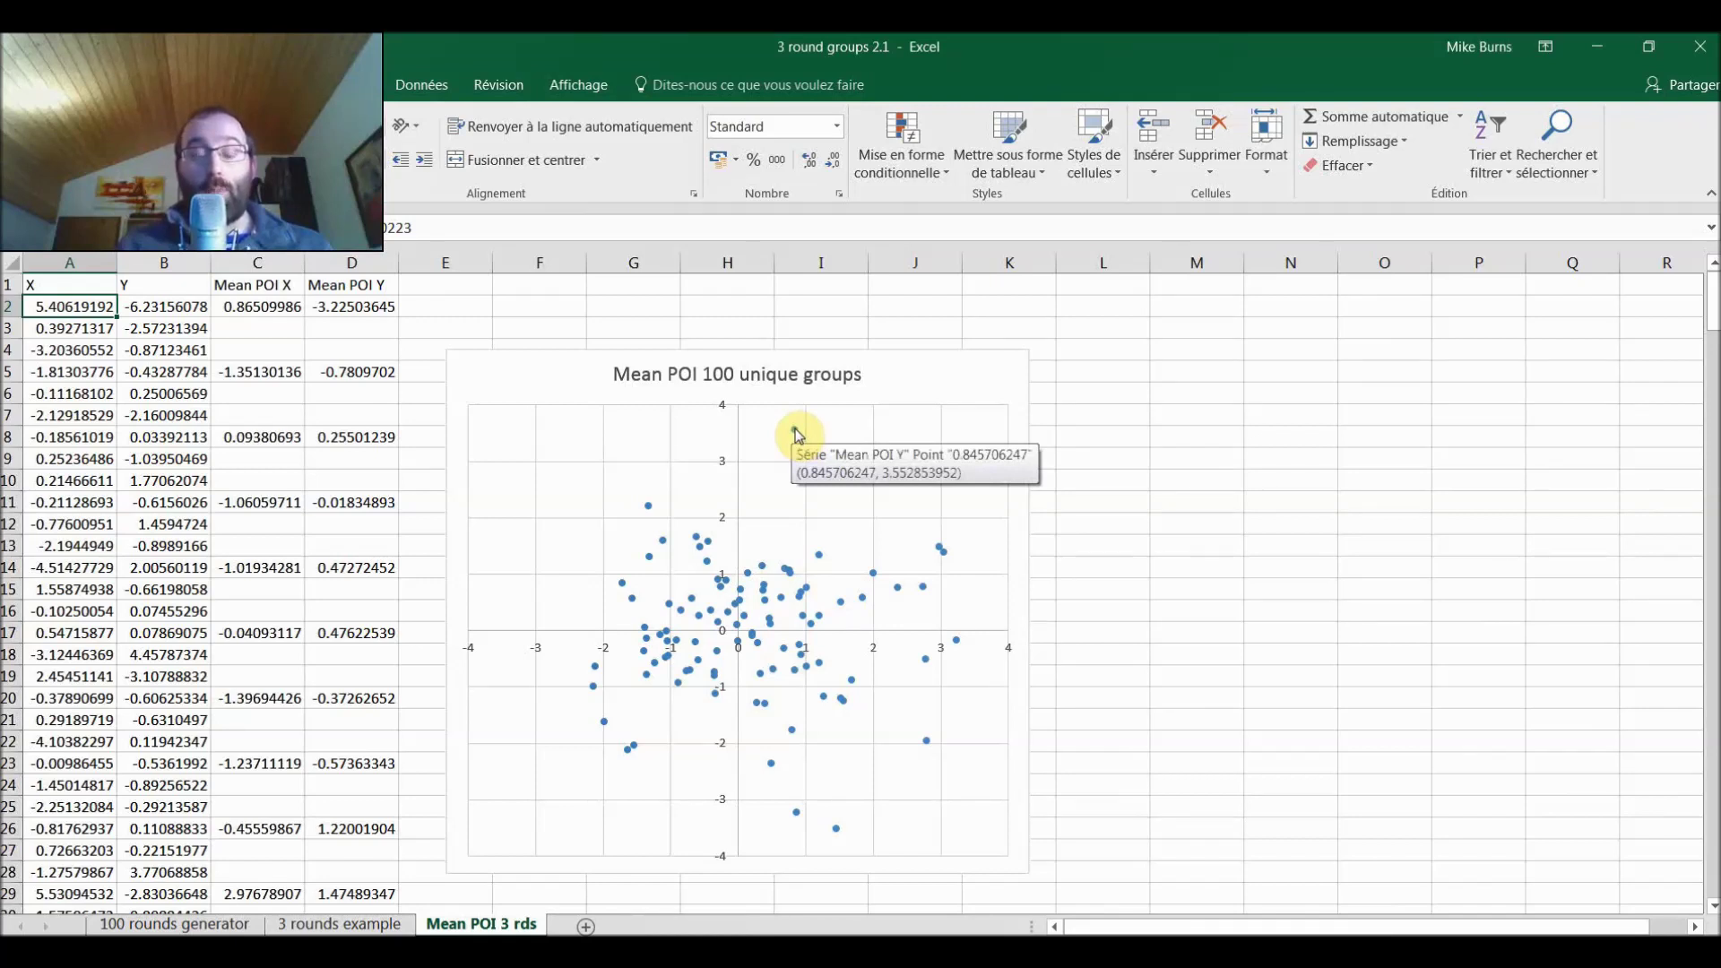
pyautogui.moveTo(841, 832)
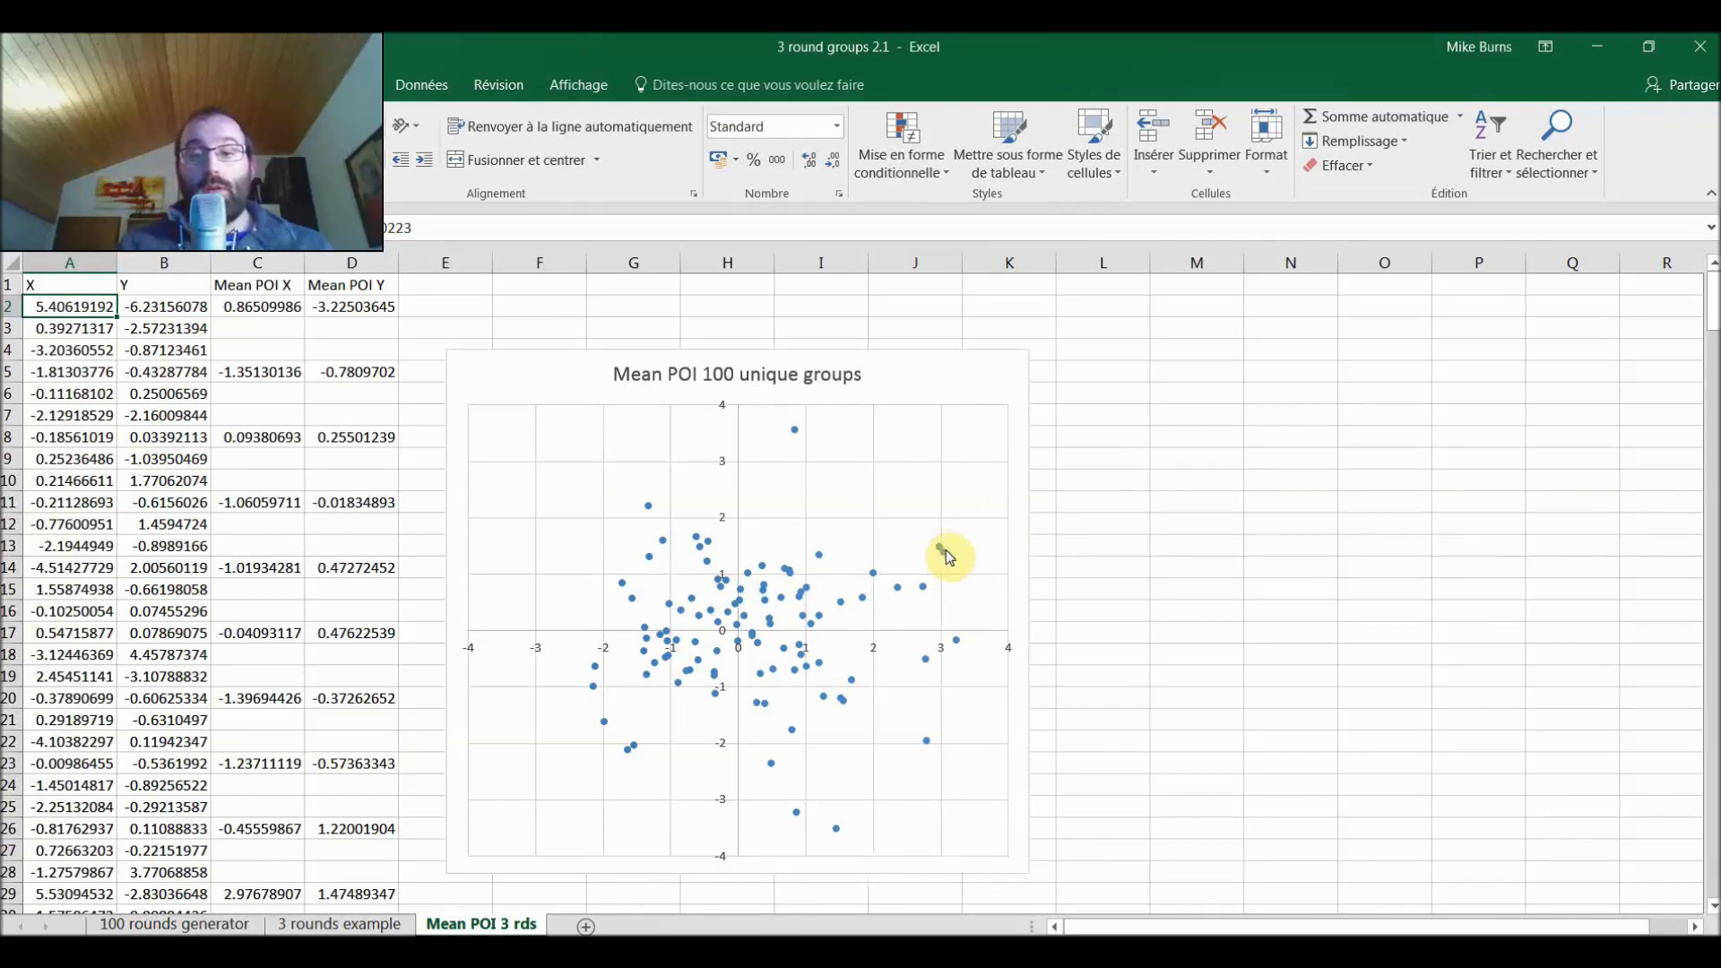
pyautogui.moveTo(932, 575)
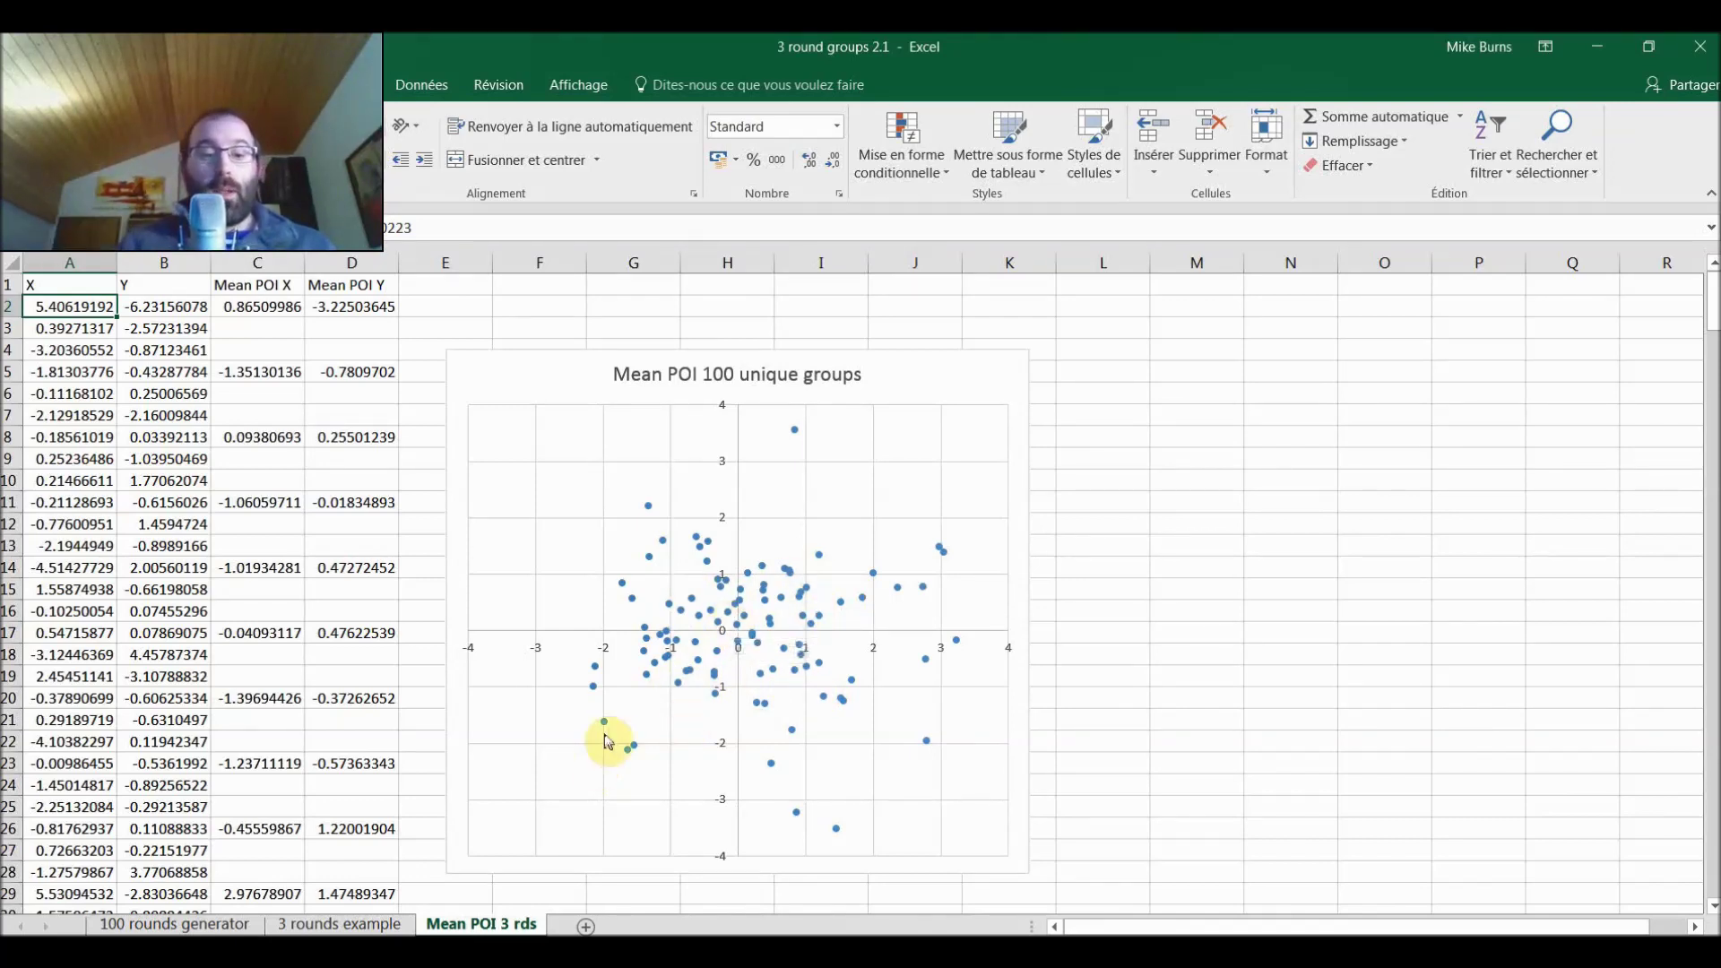
pyautogui.moveTo(605, 723)
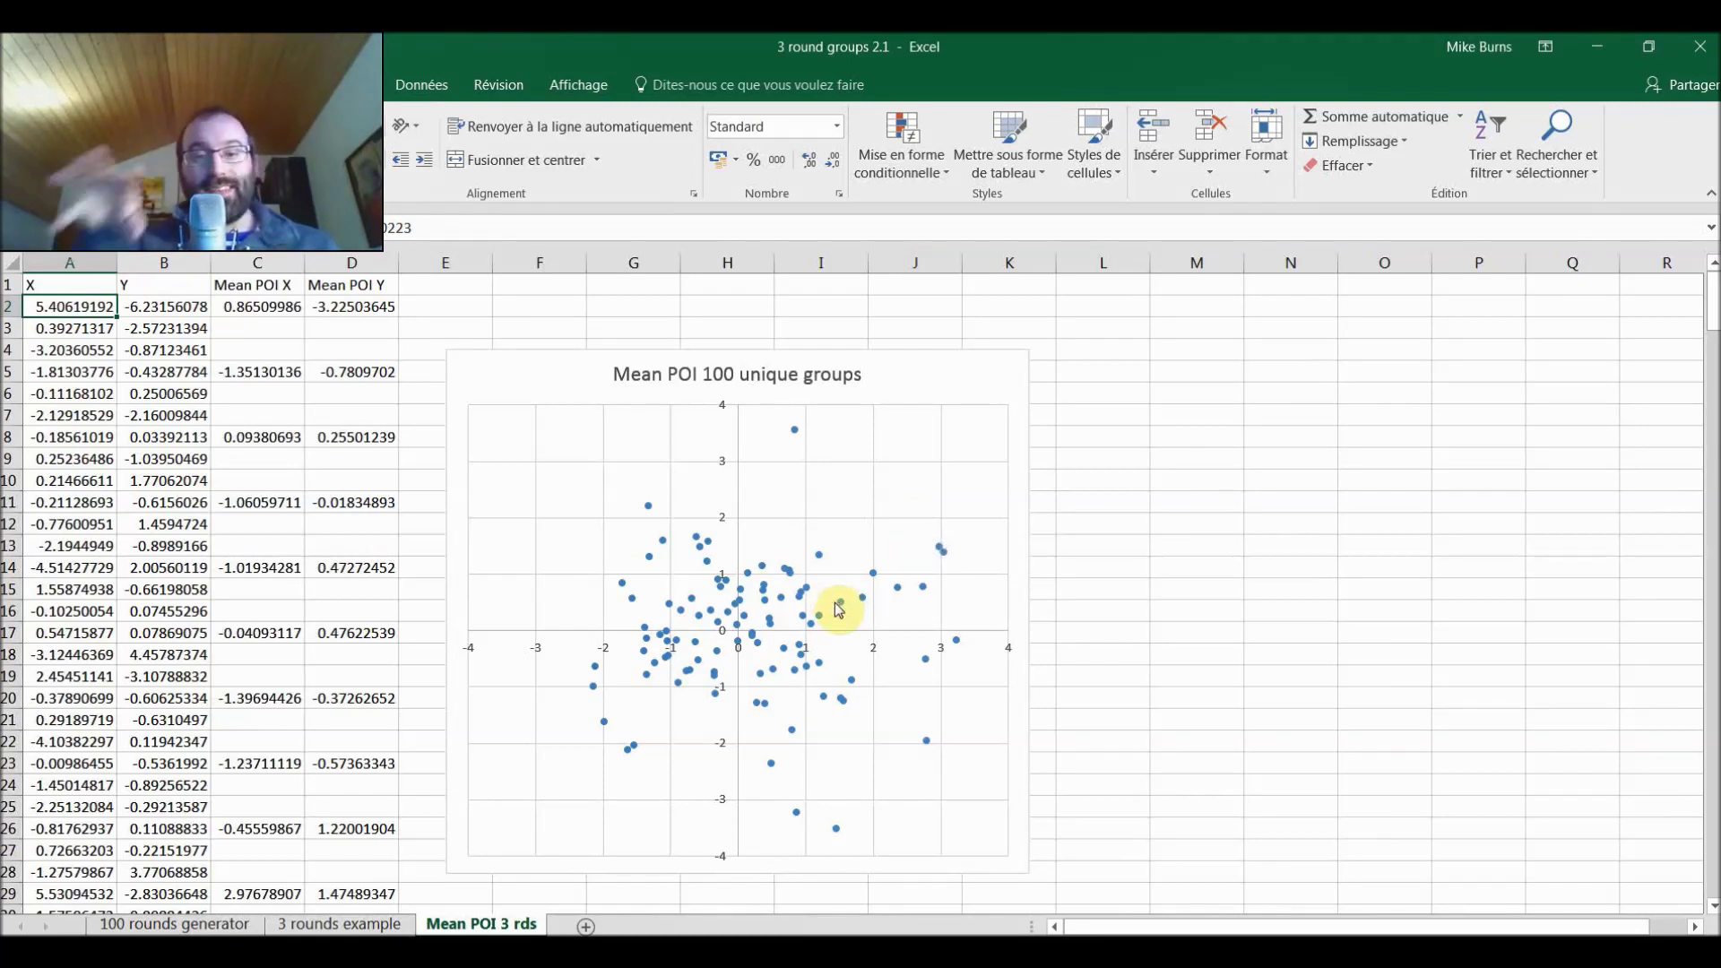
pyautogui.moveTo(838, 609)
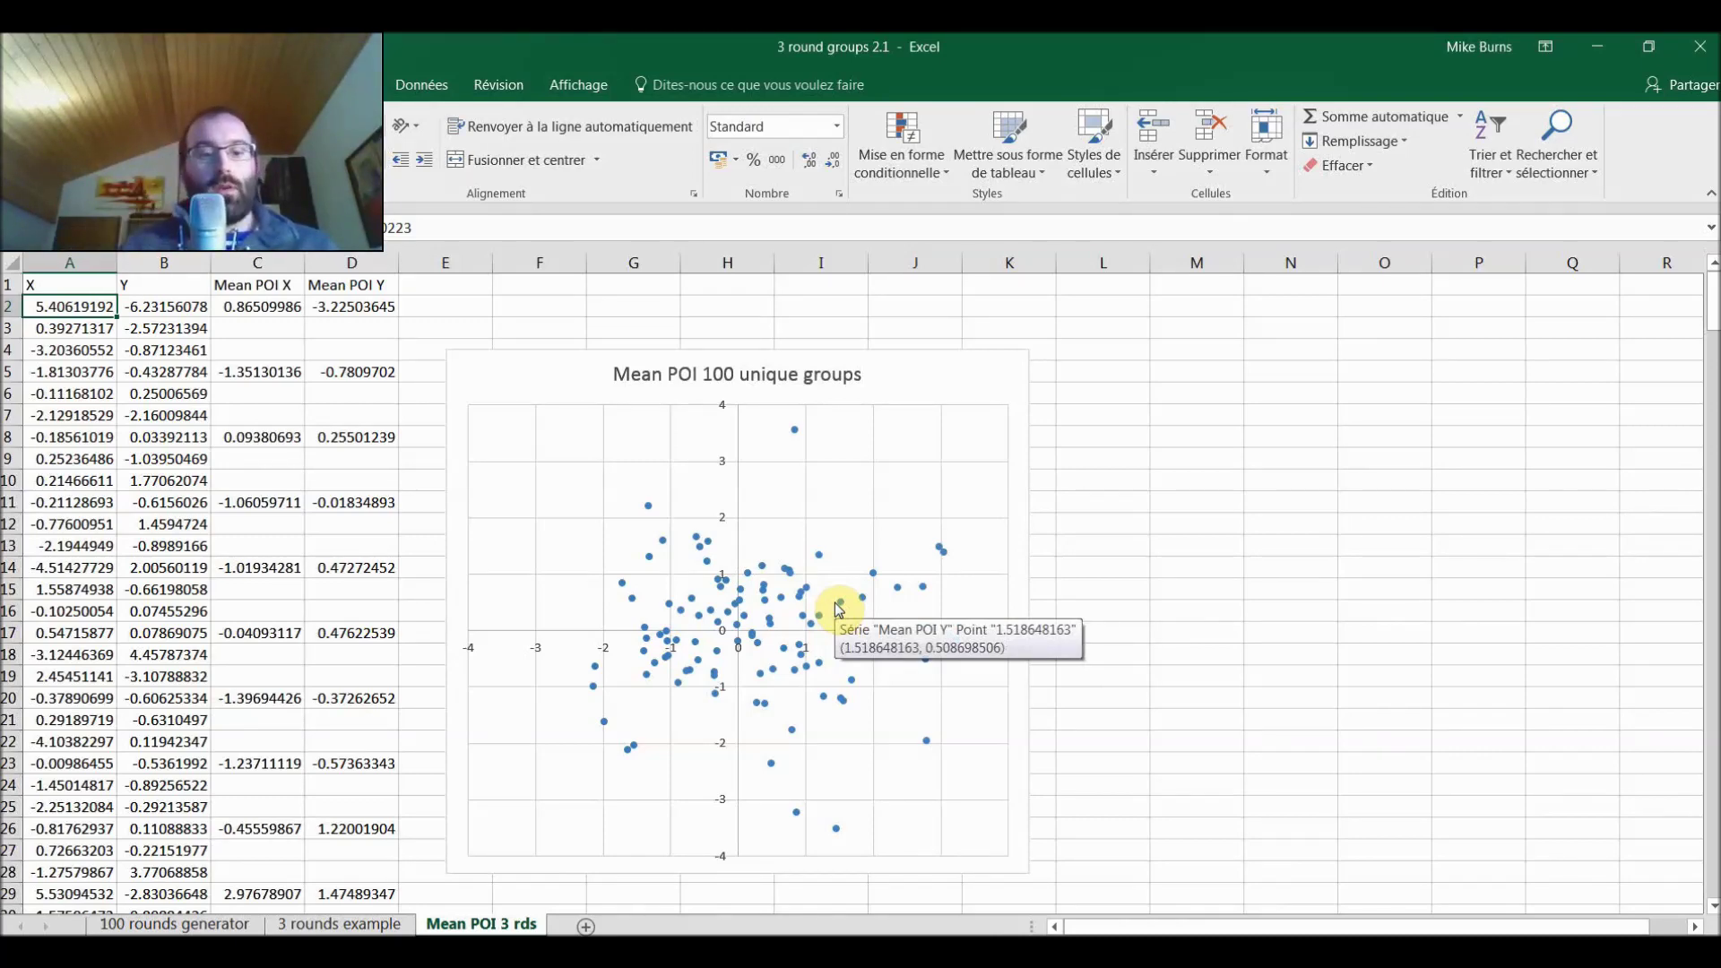
# Simulate four fresh 100-round groups on the generator sheet, then return to Mean POI 3 rds
pyautogui.click(198, 924)
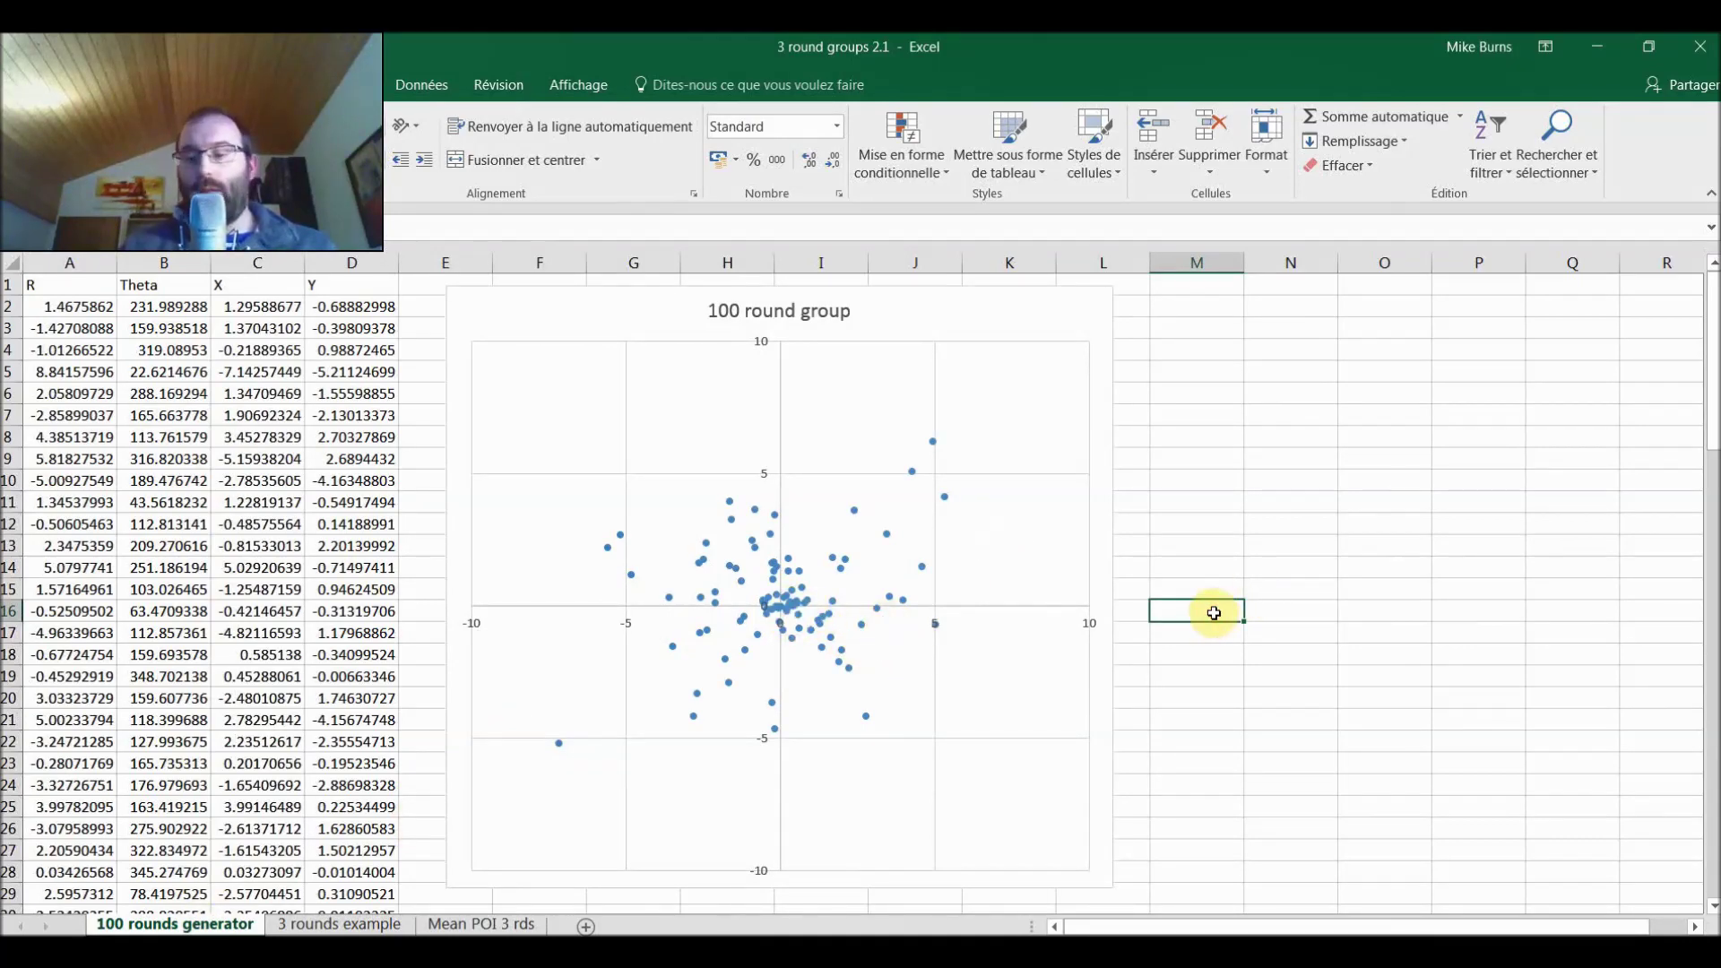
pyautogui.press('F9')
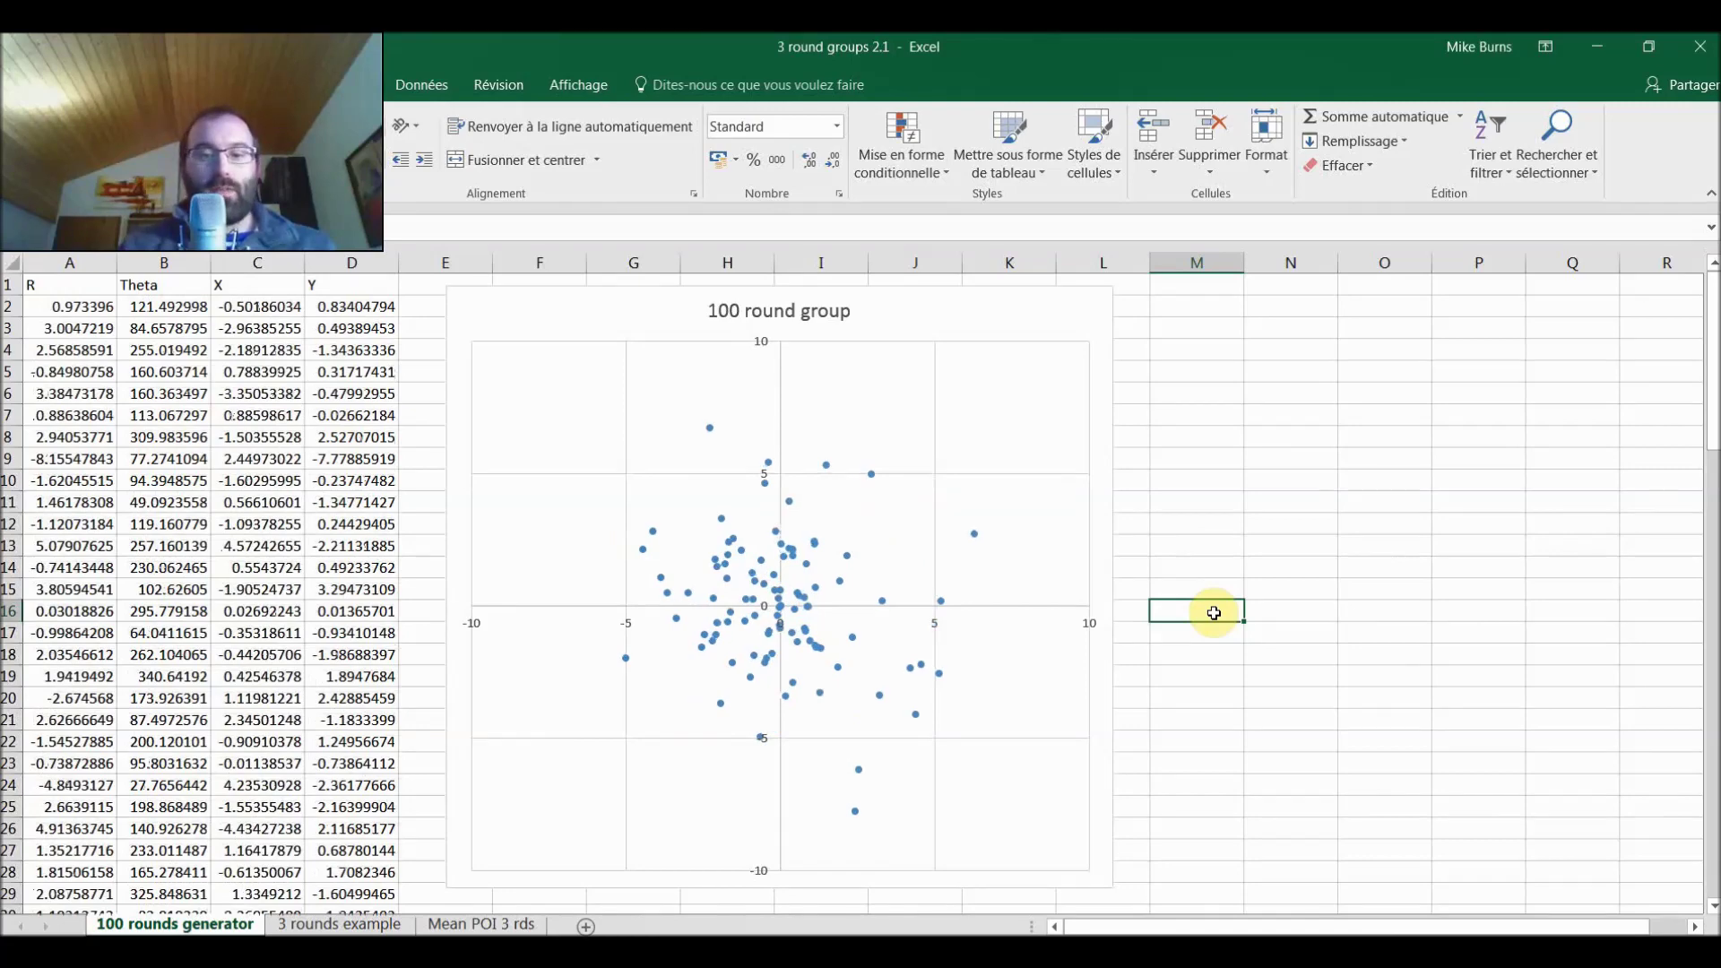
pyautogui.press('F9')
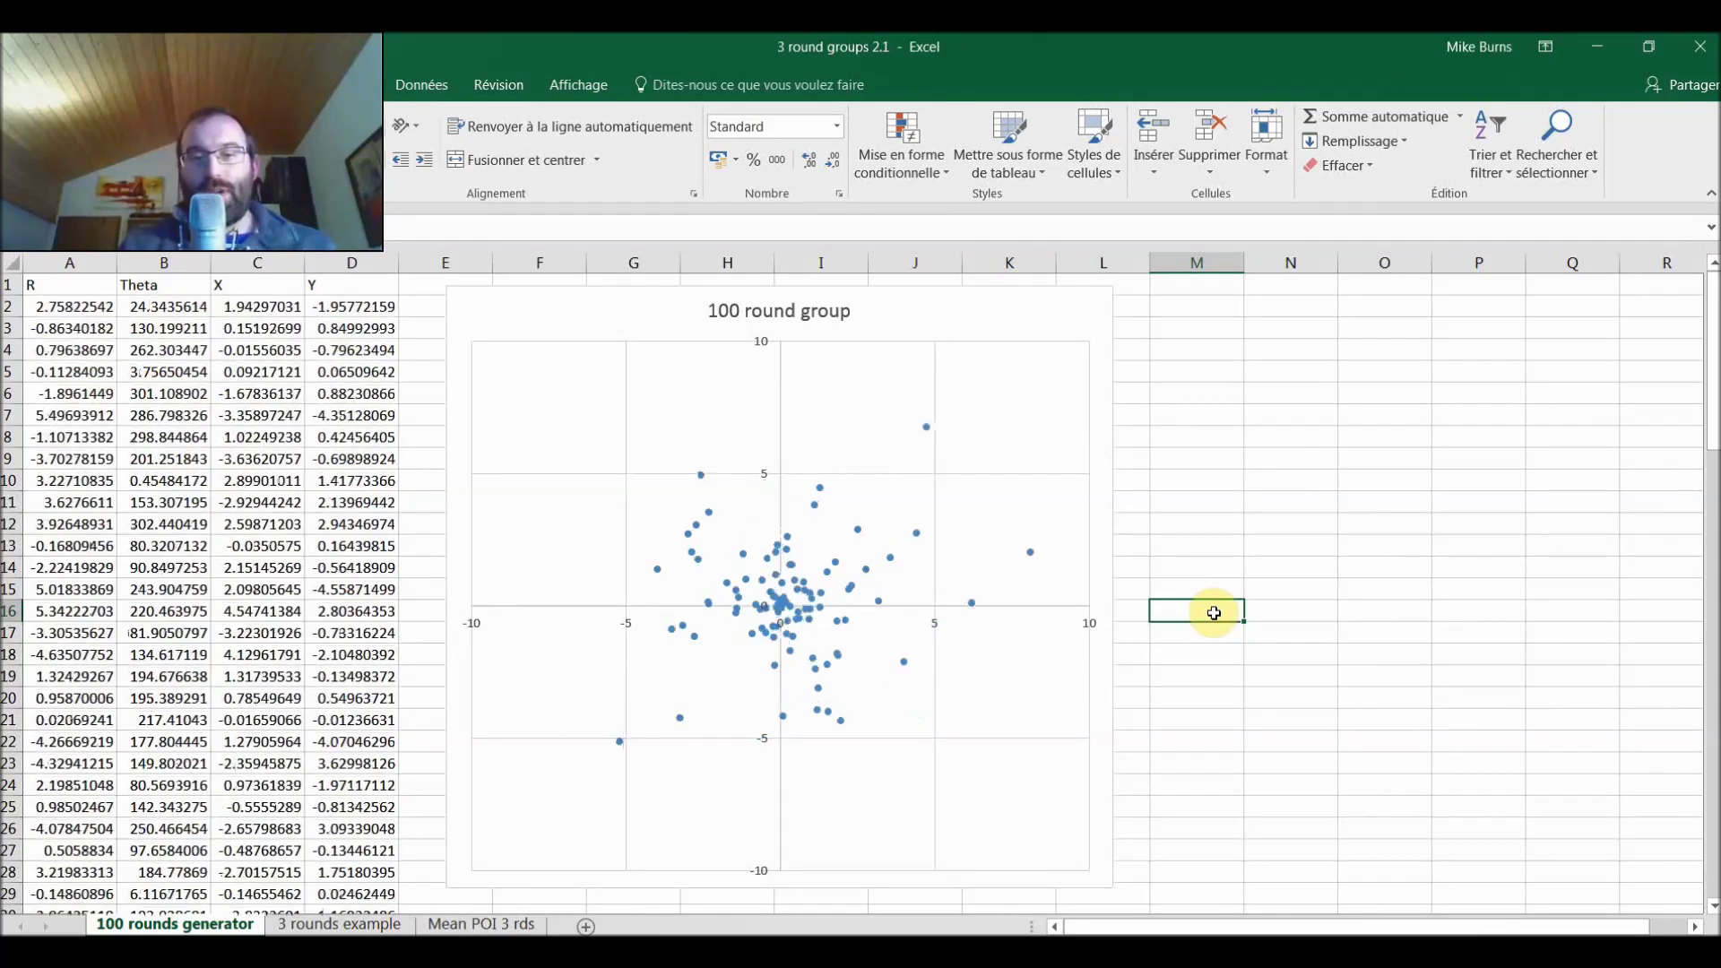
pyautogui.press('F9')
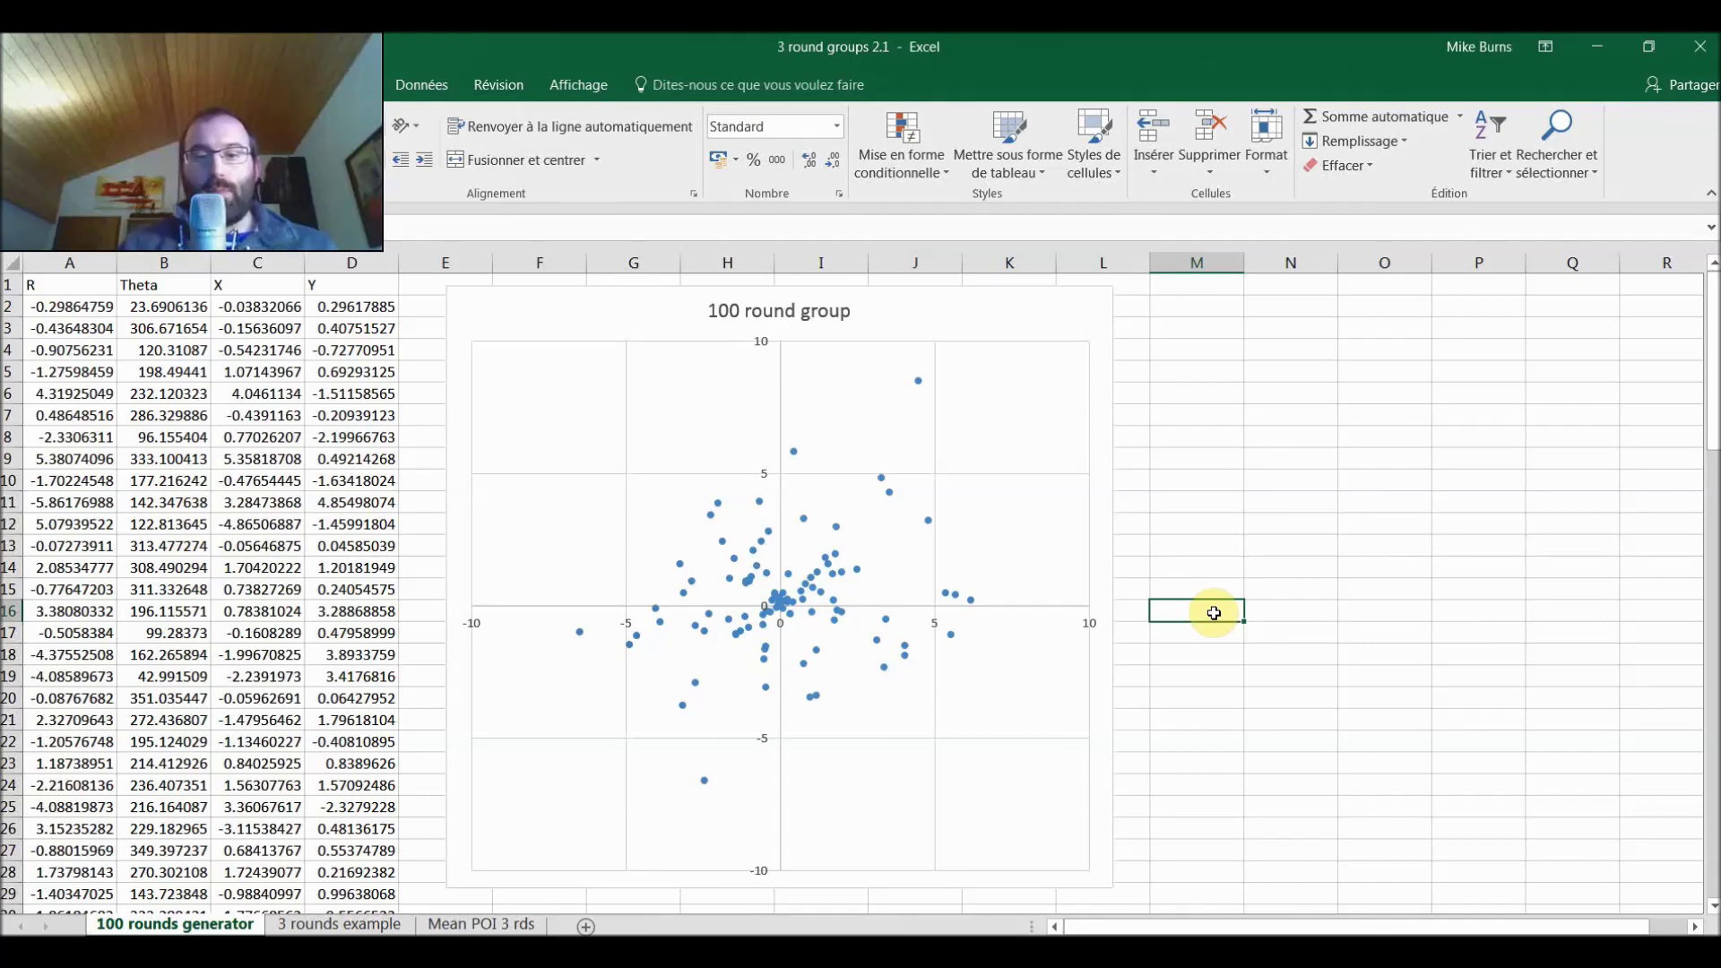
pyautogui.press('F9')
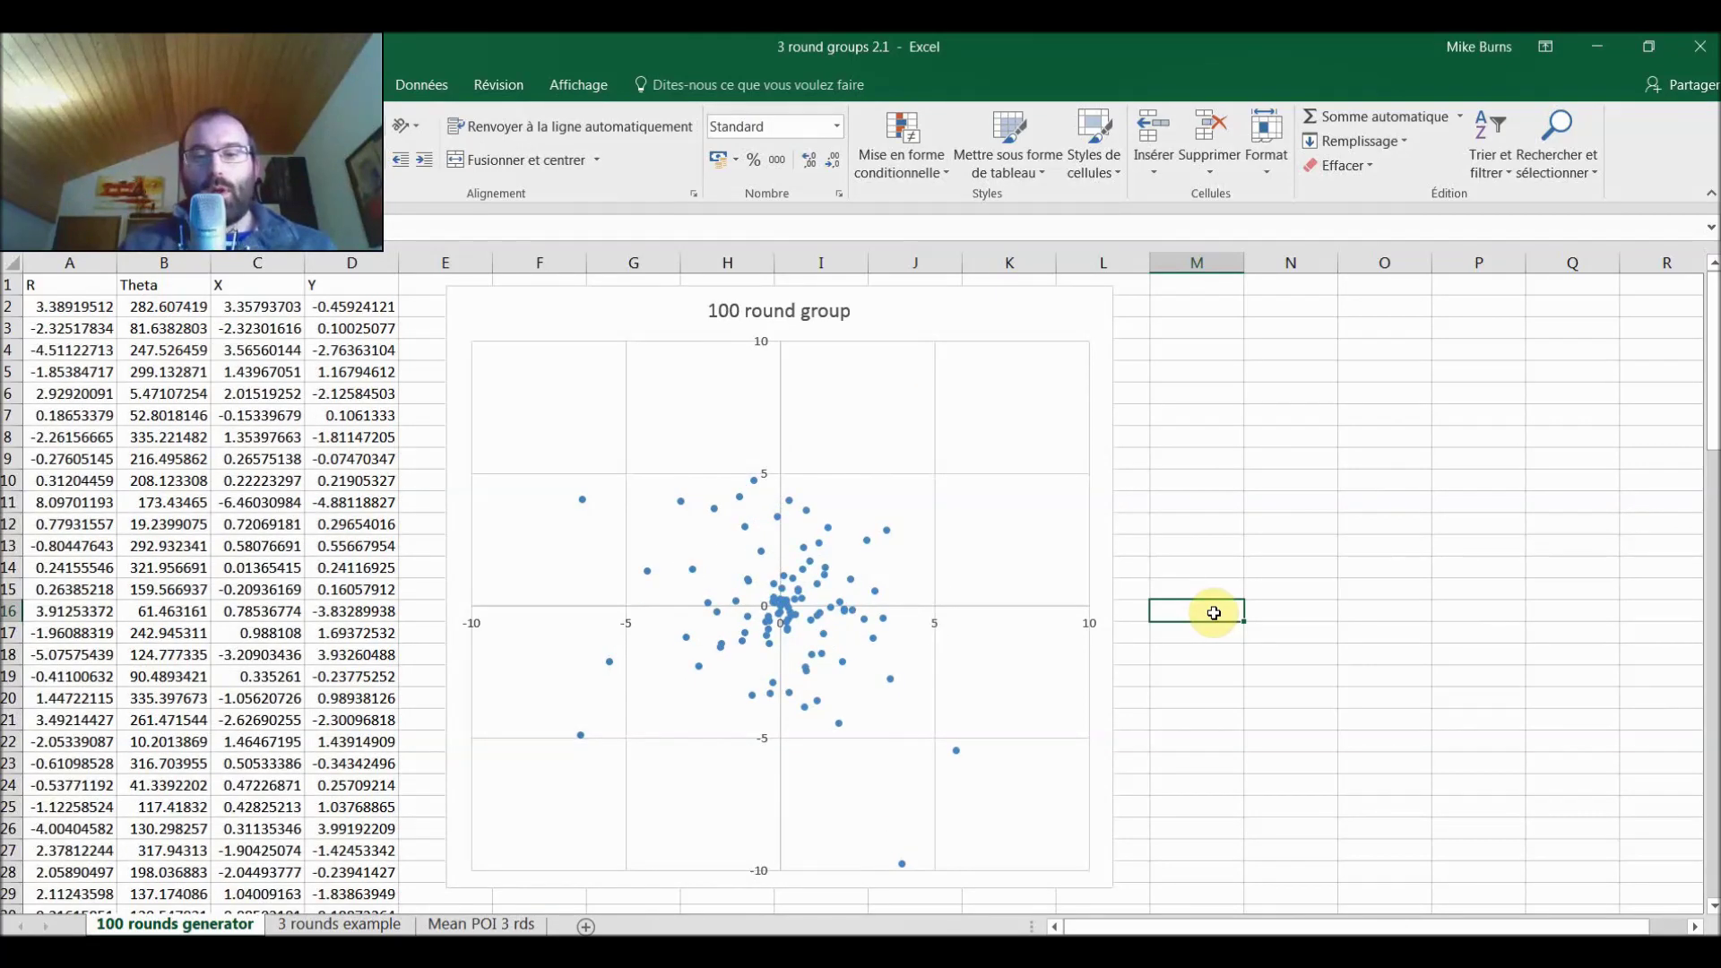
pyautogui.click(468, 924)
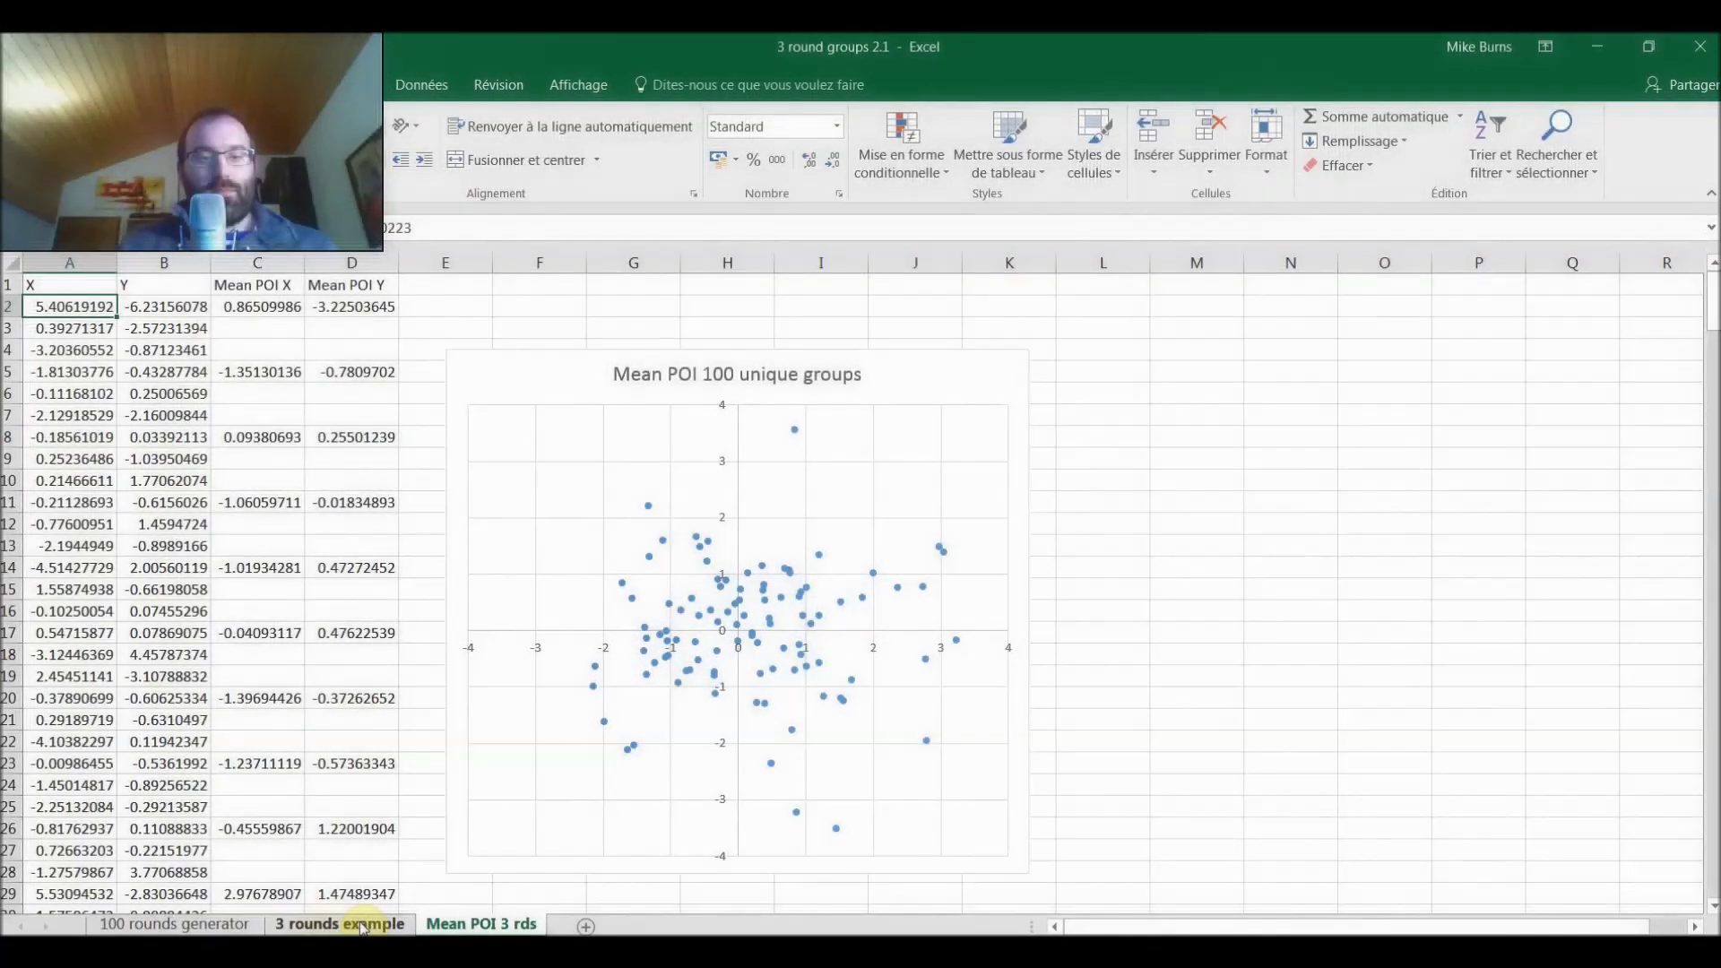